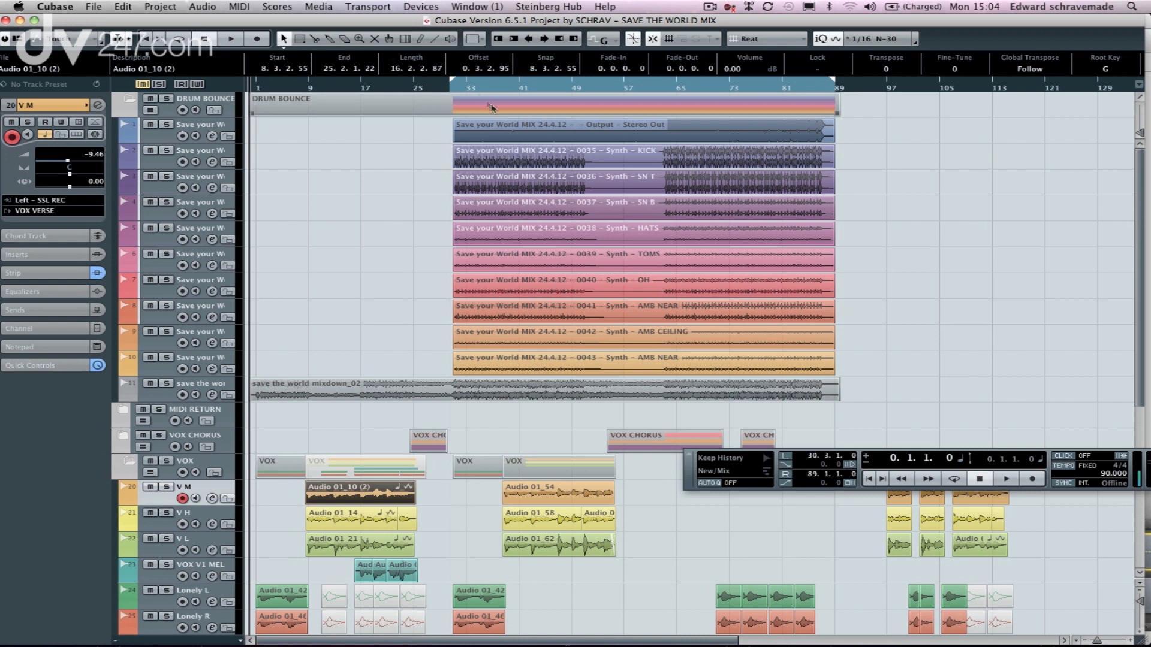
Start playing the song from bar 8.
{"action": "scroll", "coordinate": [318, 195], "scroll_direction": "down", "scroll_amount": 5}
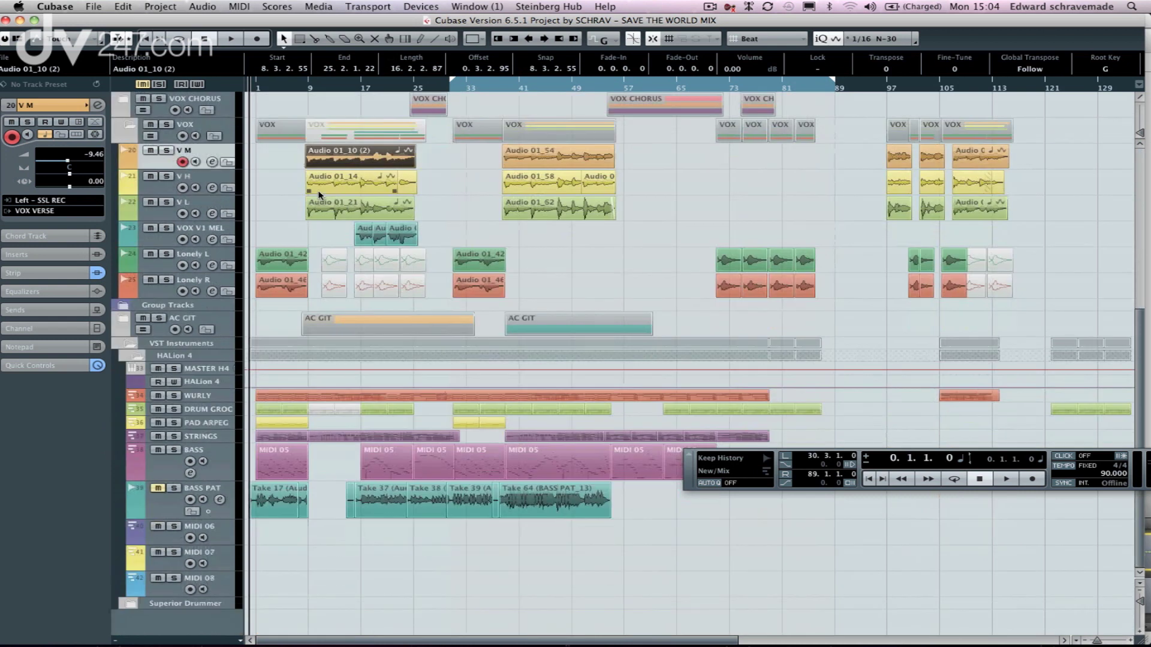
{"action": "left_click", "coordinate": [282, 395]}
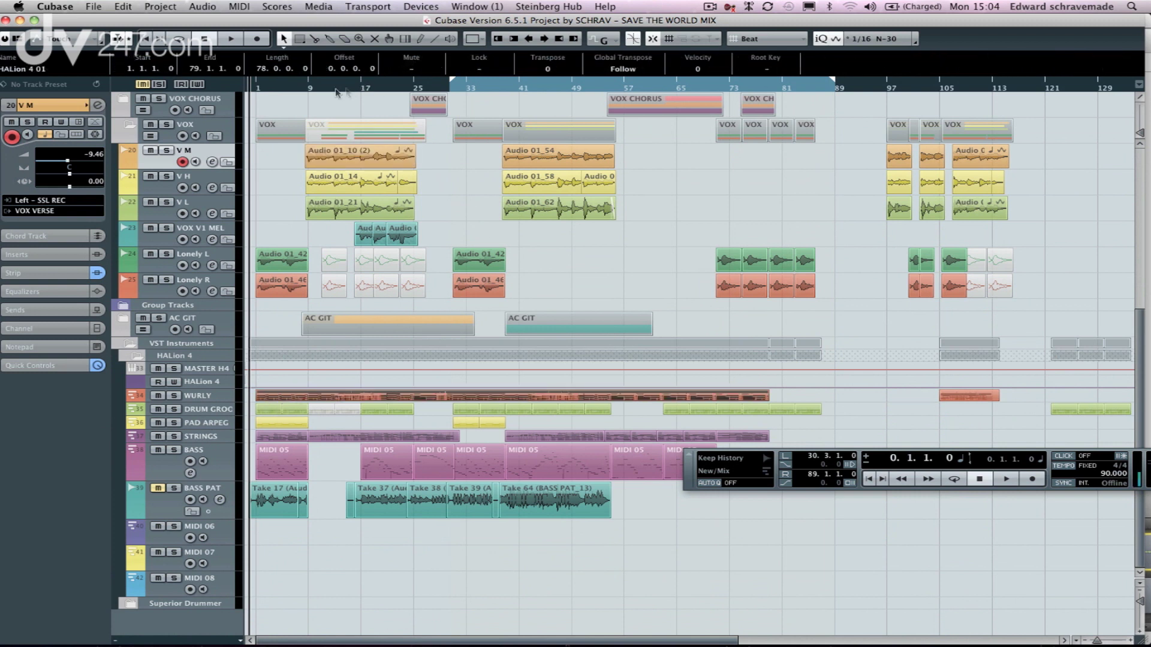
{"action": "left_click", "coordinate": [301, 85]}
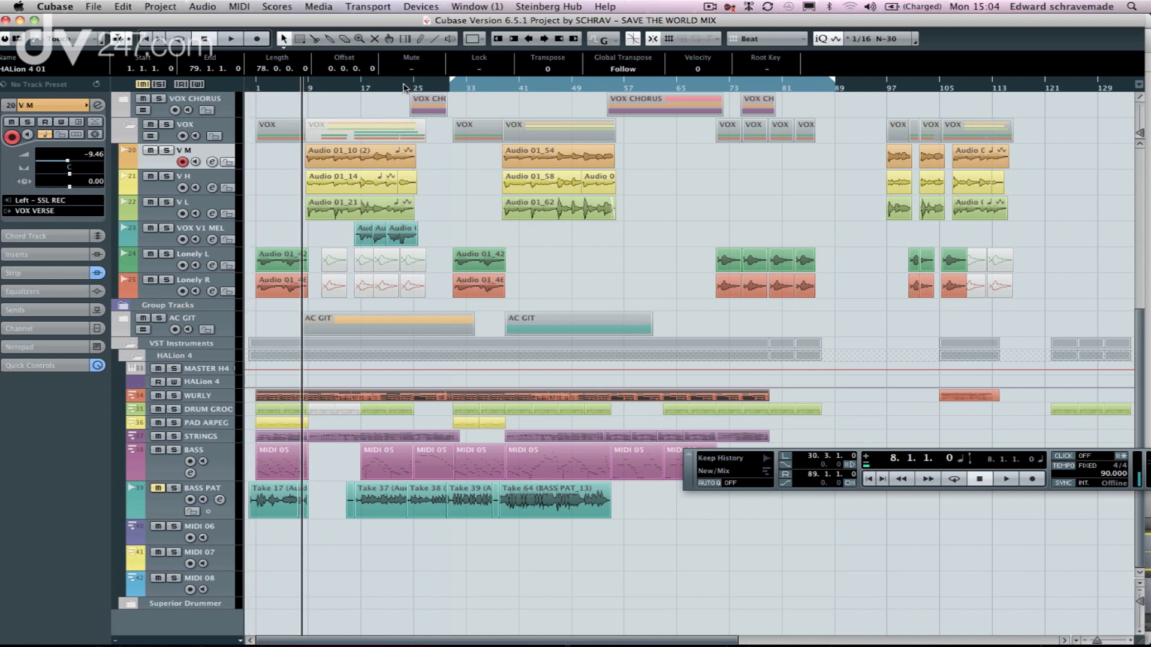
{"action": "key", "text": "space"}
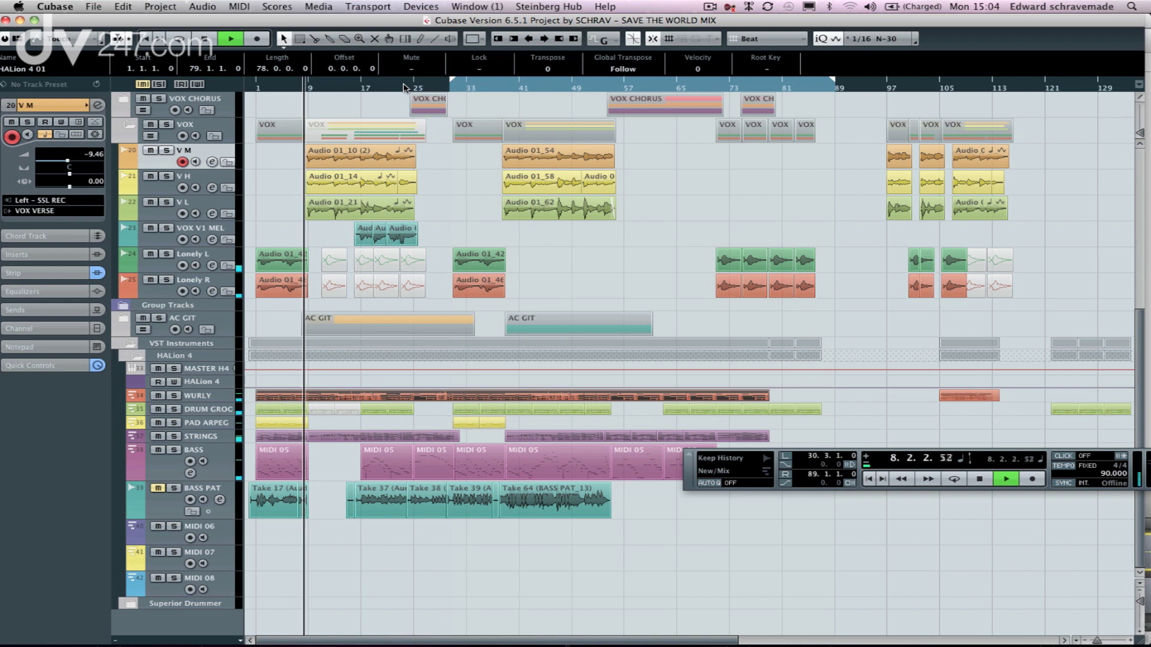
Solo V M and check the VariAudio pitch segments of Audio 01_10 (2), then unsolo and stop.
{"action": "left_click", "coordinate": [168, 150]}
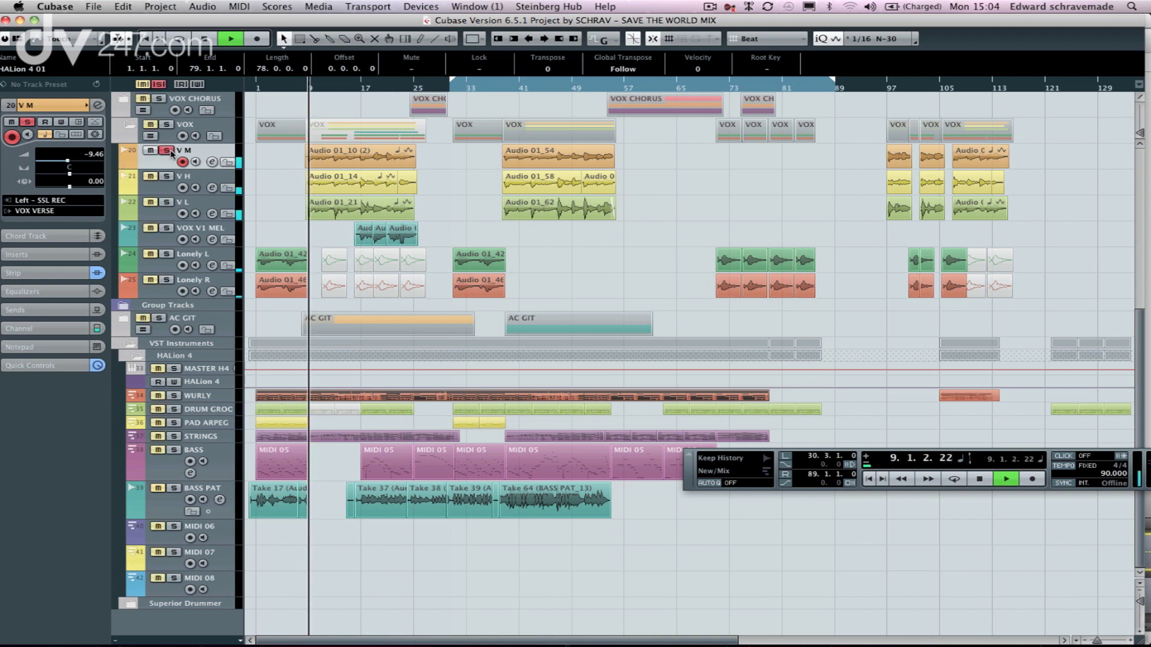
{"action": "double_click", "coordinate": [396, 157]}
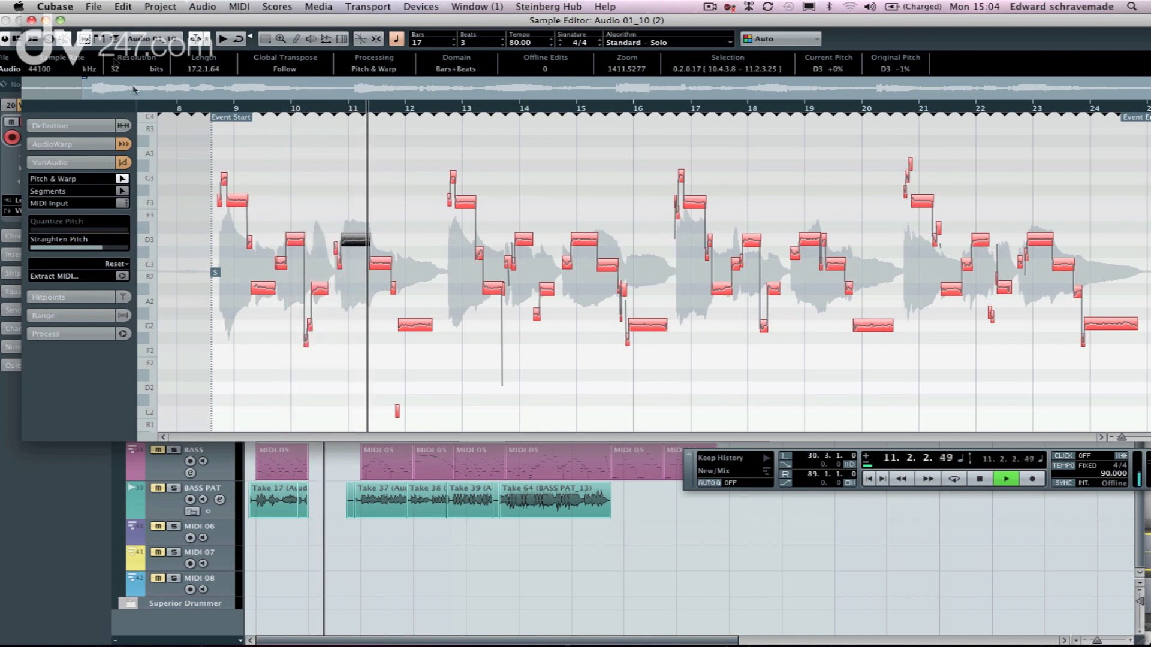
{"action": "key", "text": "Return"}
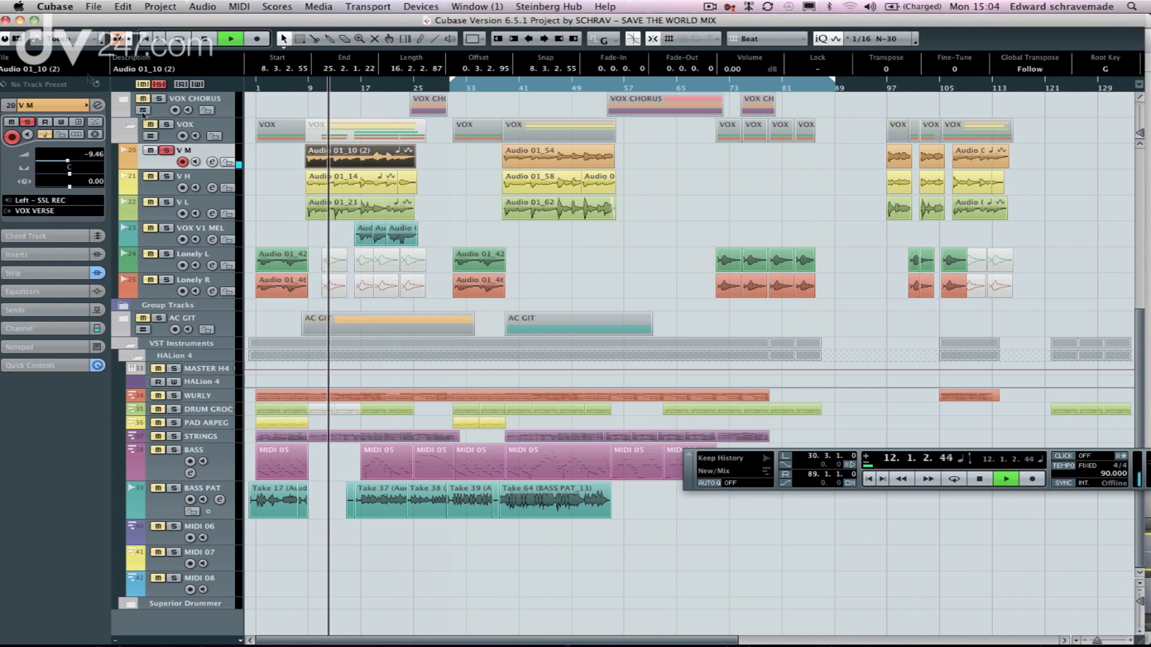
{"action": "left_click", "coordinate": [167, 151]}
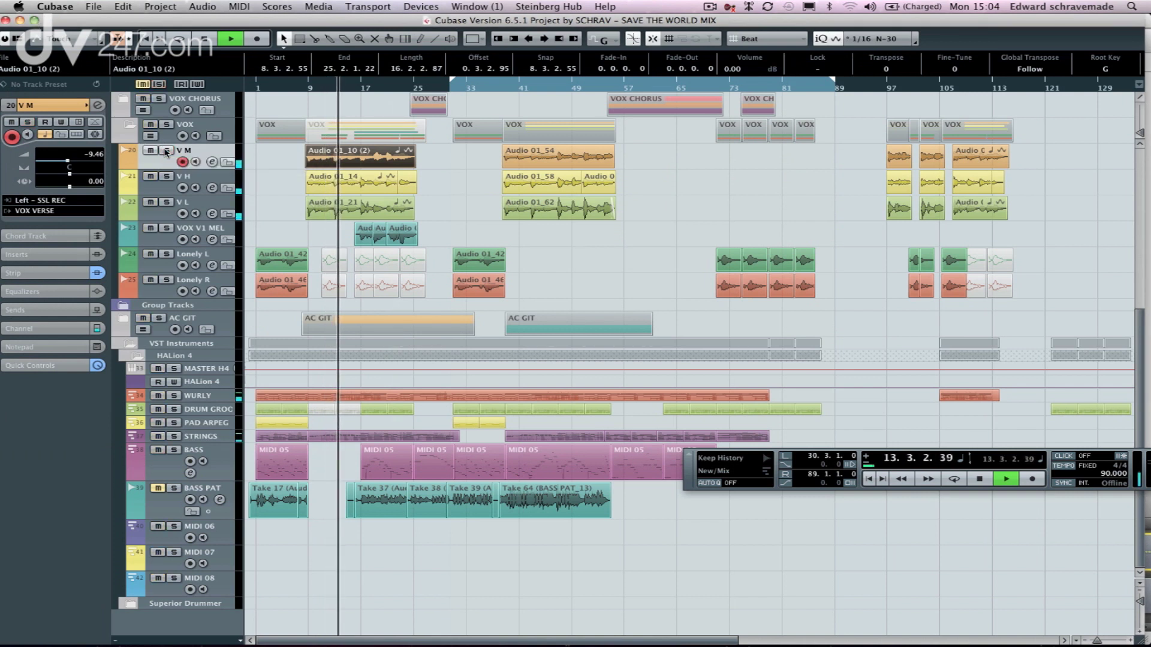
{"action": "key", "text": "space"}
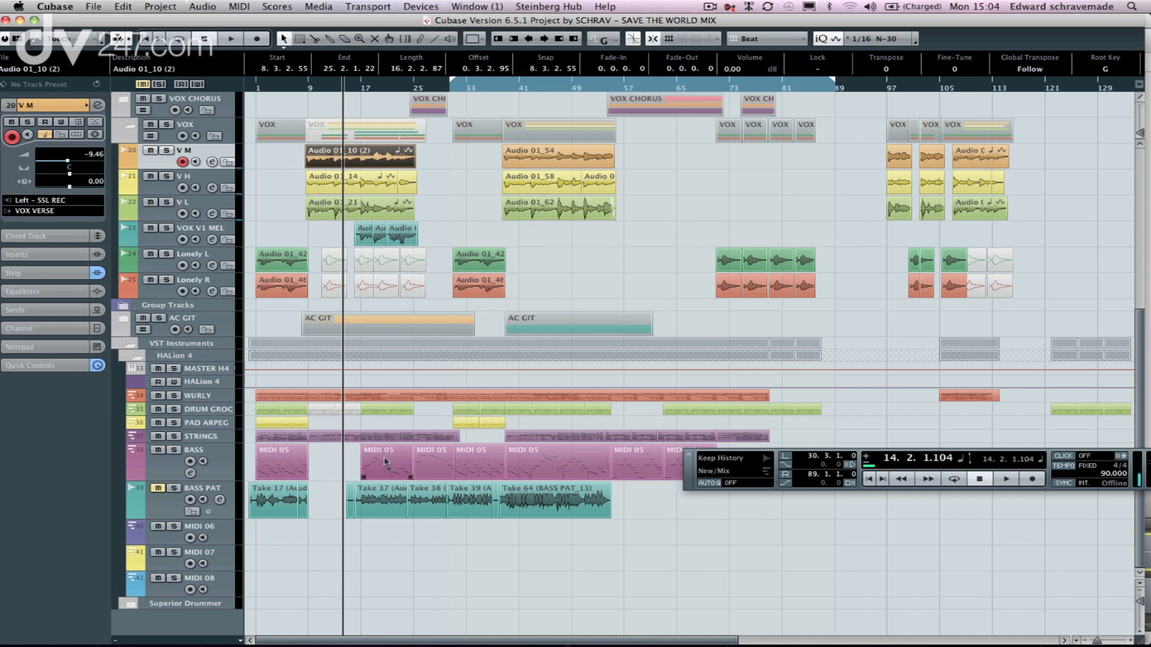
Select the WURLY MIDI part and inspect its chord notes.
{"action": "left_click", "coordinate": [318, 397]}
{"action": "double_click", "coordinate": [318, 400]}
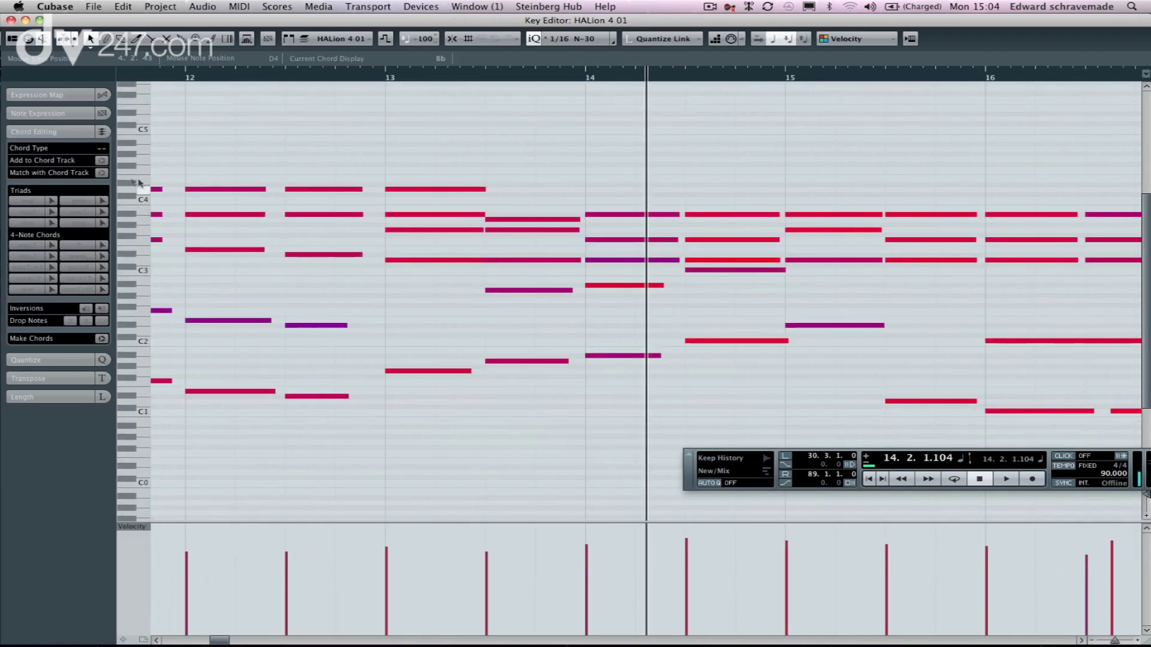
{"action": "left_click", "coordinate": [11, 20]}
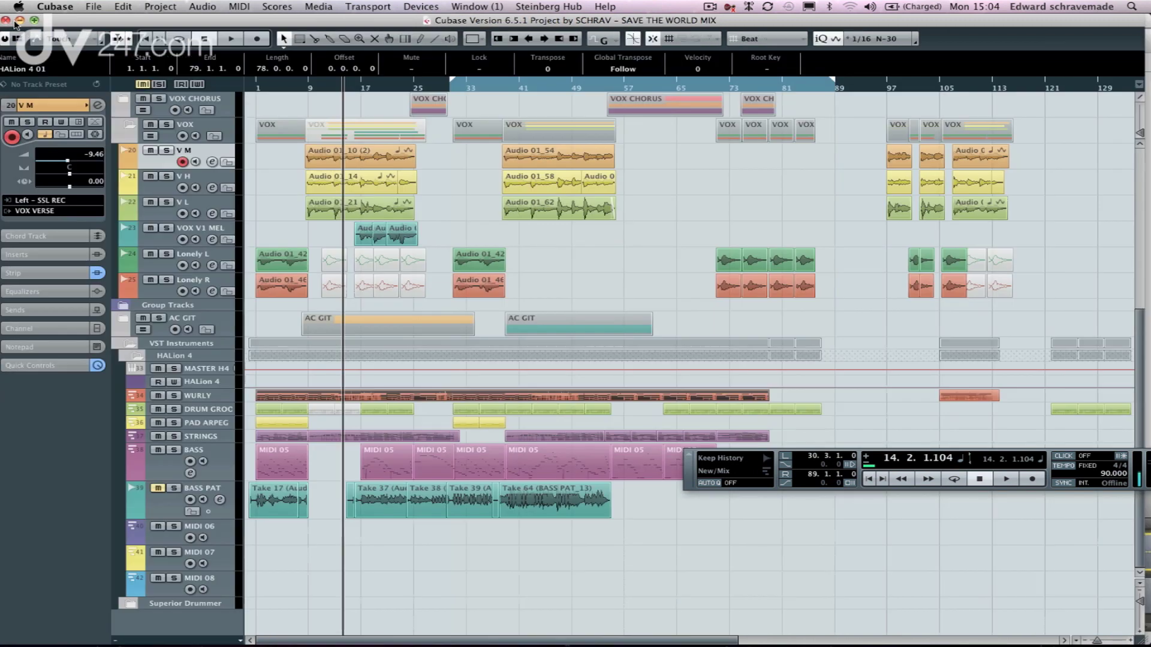
Run Make Chords on the WURLY part with Include Bass Notes and Include Tensions enabled.
{"action": "left_click", "coordinate": [217, 6]}
{"action": "mouse_move", "coordinate": [168, 5]}
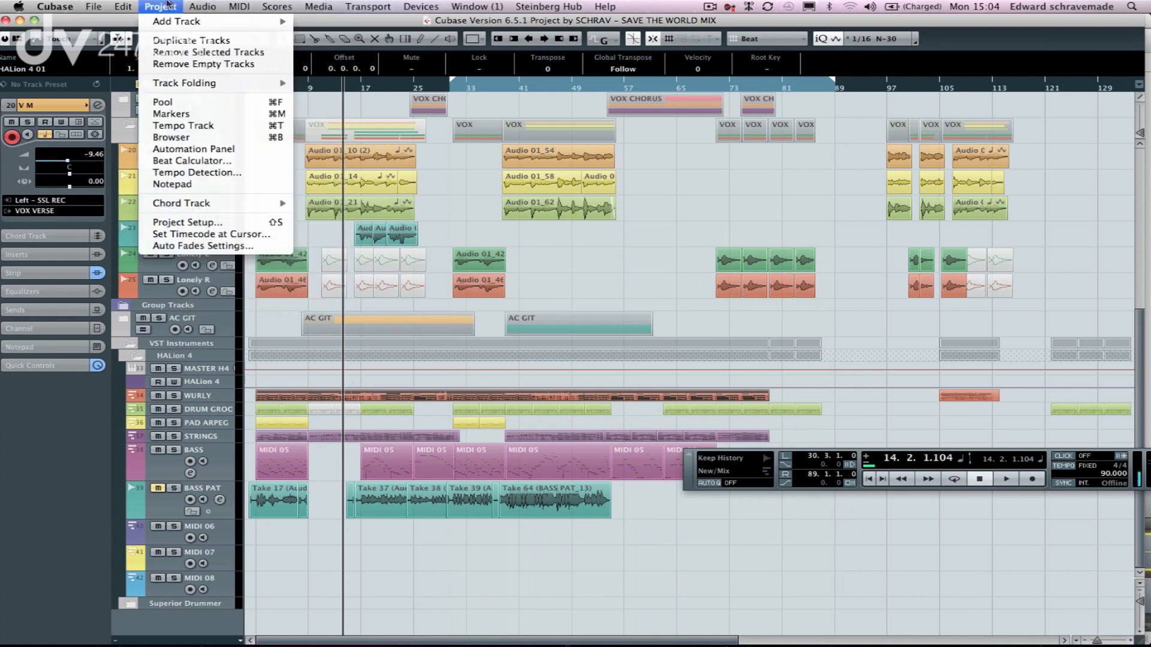
{"action": "mouse_move", "coordinate": [195, 208]}
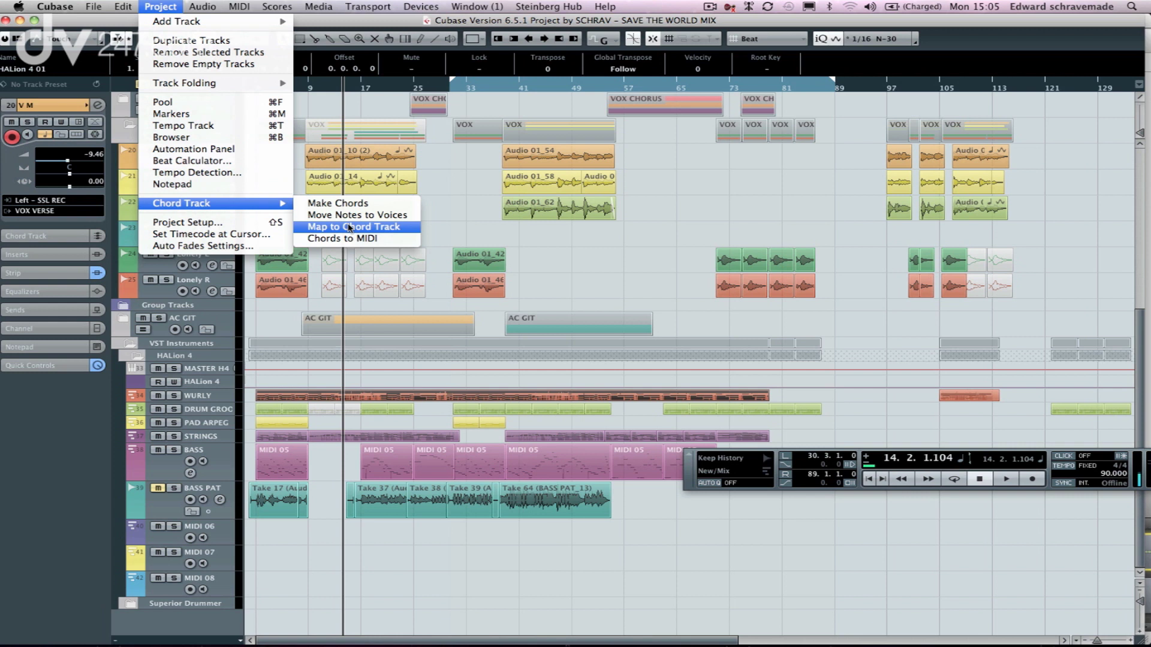
{"action": "left_click", "coordinate": [345, 205]}
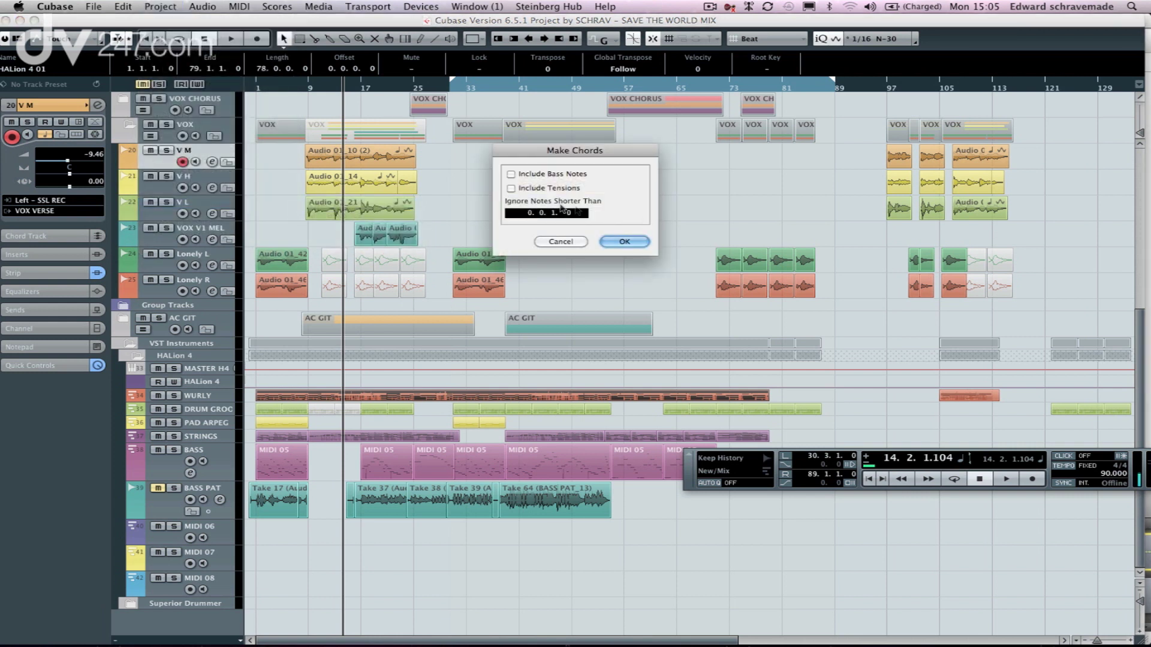
{"action": "left_click", "coordinate": [512, 175]}
{"action": "left_click", "coordinate": [511, 189]}
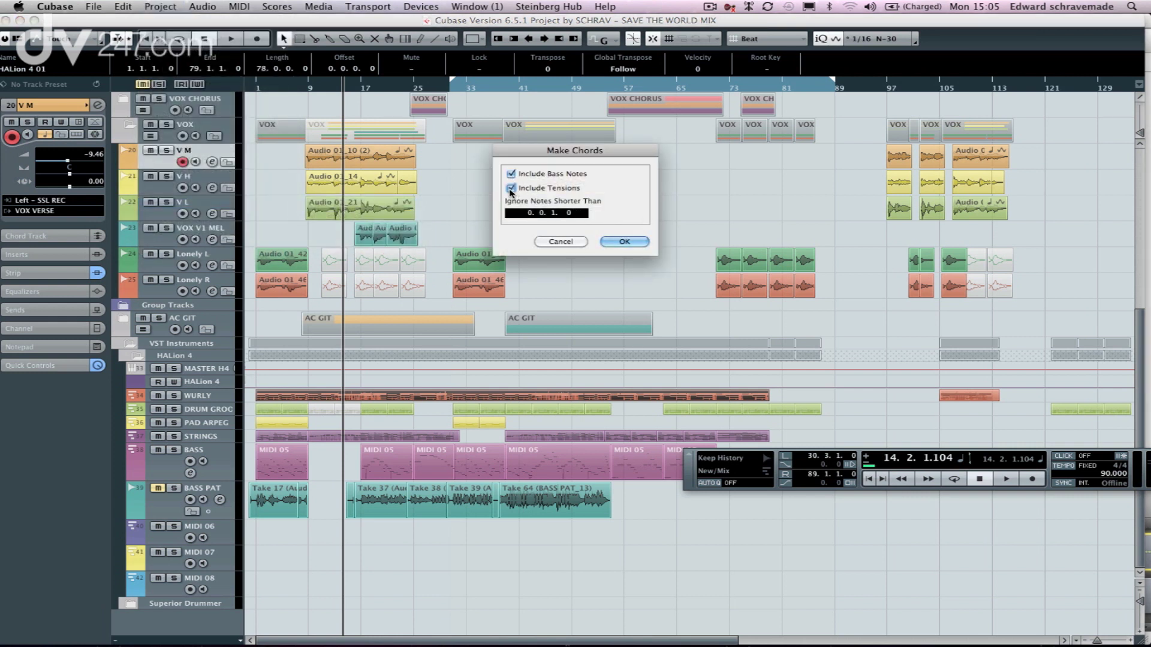
{"action": "left_click", "coordinate": [622, 242]}
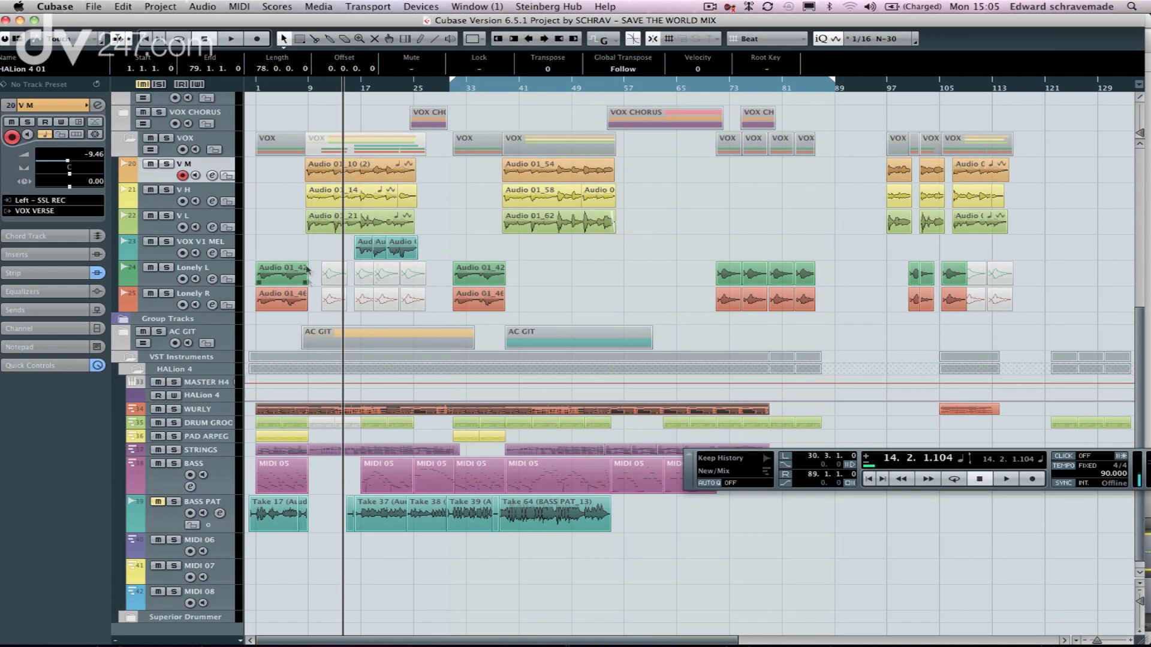
Enlarge the chord track and zoom in so chords like A# Major and F Major are readable.
{"action": "scroll", "coordinate": [304, 189], "scroll_direction": "up", "scroll_amount": 2}
{"action": "scroll", "coordinate": [304, 190], "scroll_direction": "up", "scroll_amount": 5}
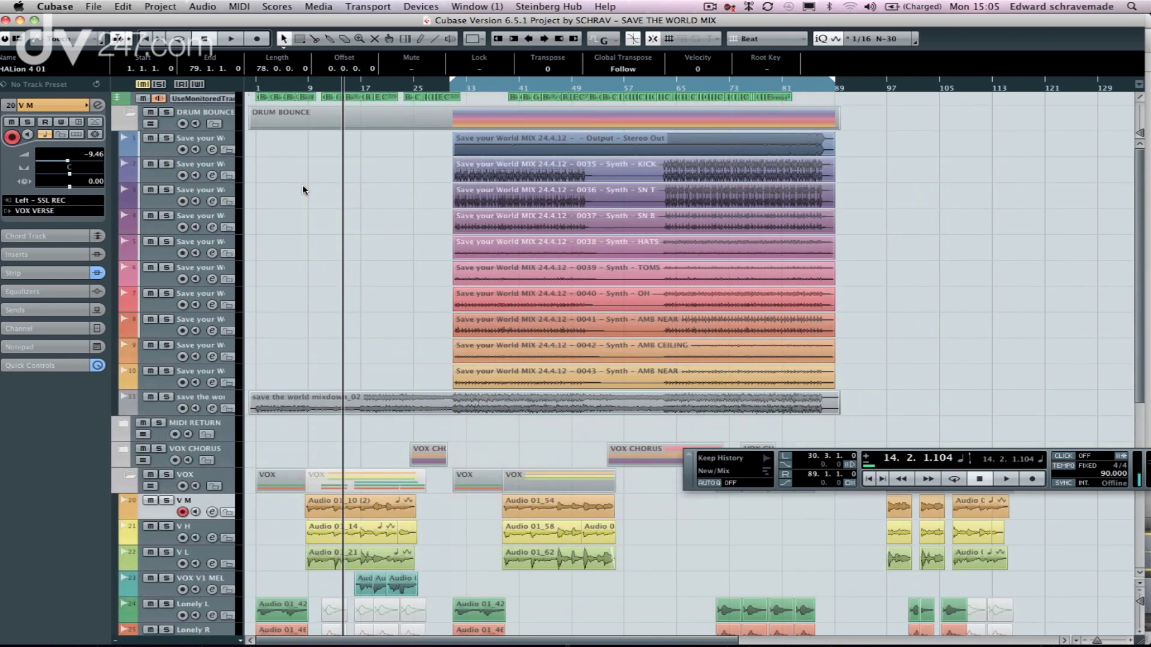
{"action": "left_click", "coordinate": [177, 103]}
{"action": "left_click_drag", "start_coordinate": [177, 104], "coordinate": [176, 140]}
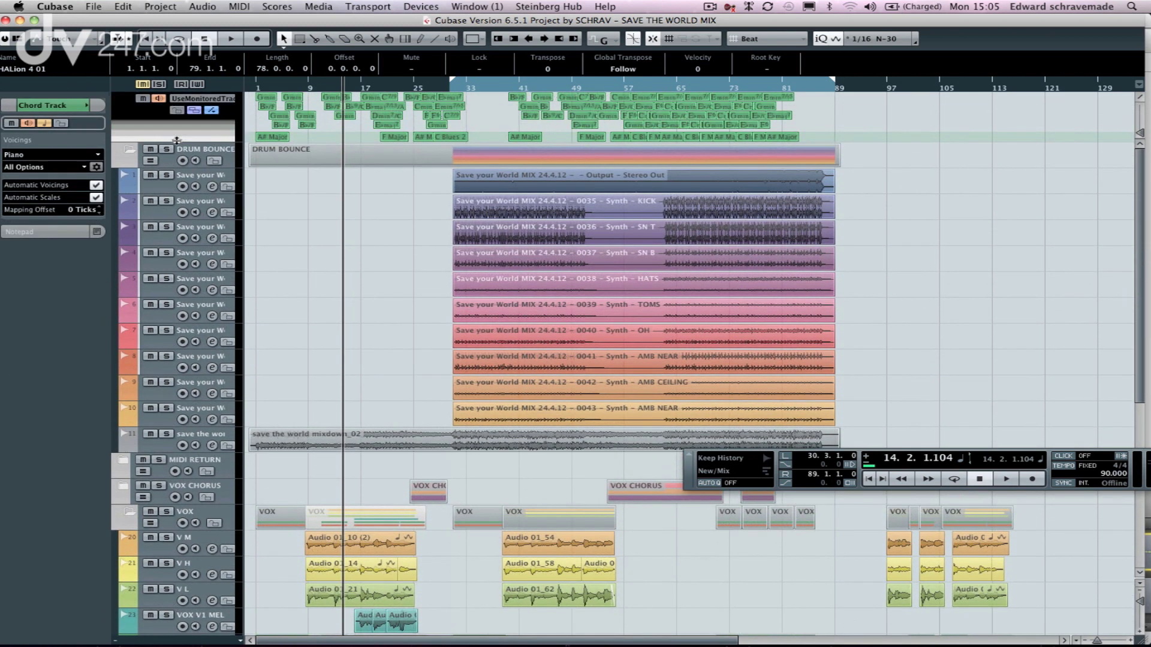
{"action": "key", "text": "h"}
{"action": "key", "text": "h"}
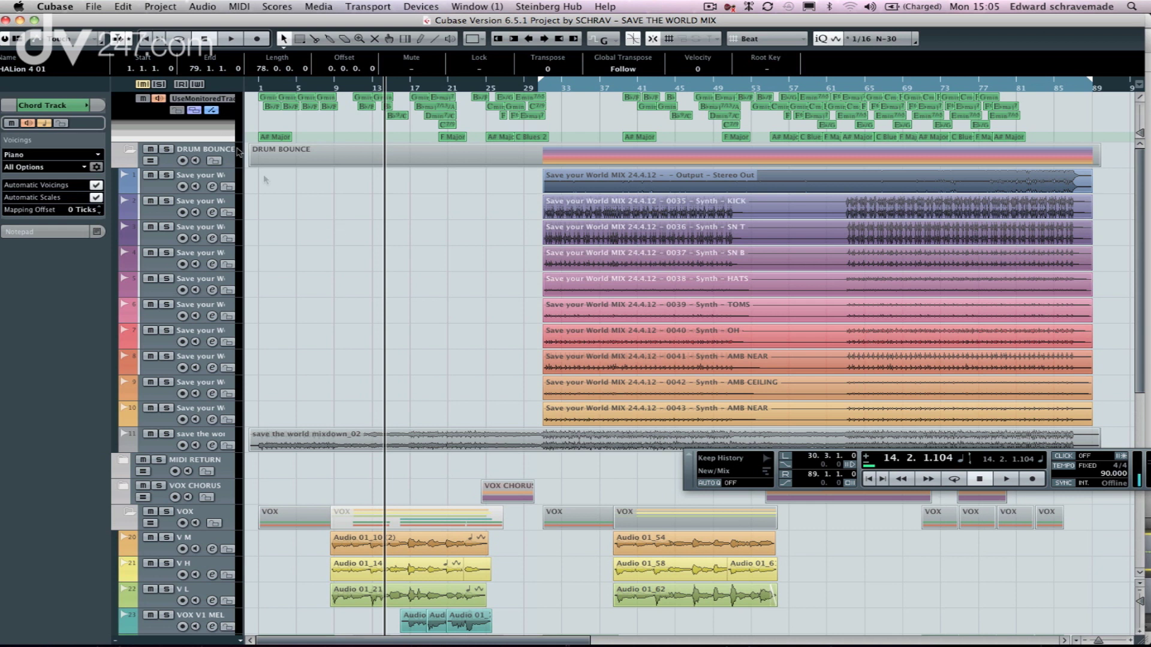
{"action": "left_click", "coordinate": [195, 112]}
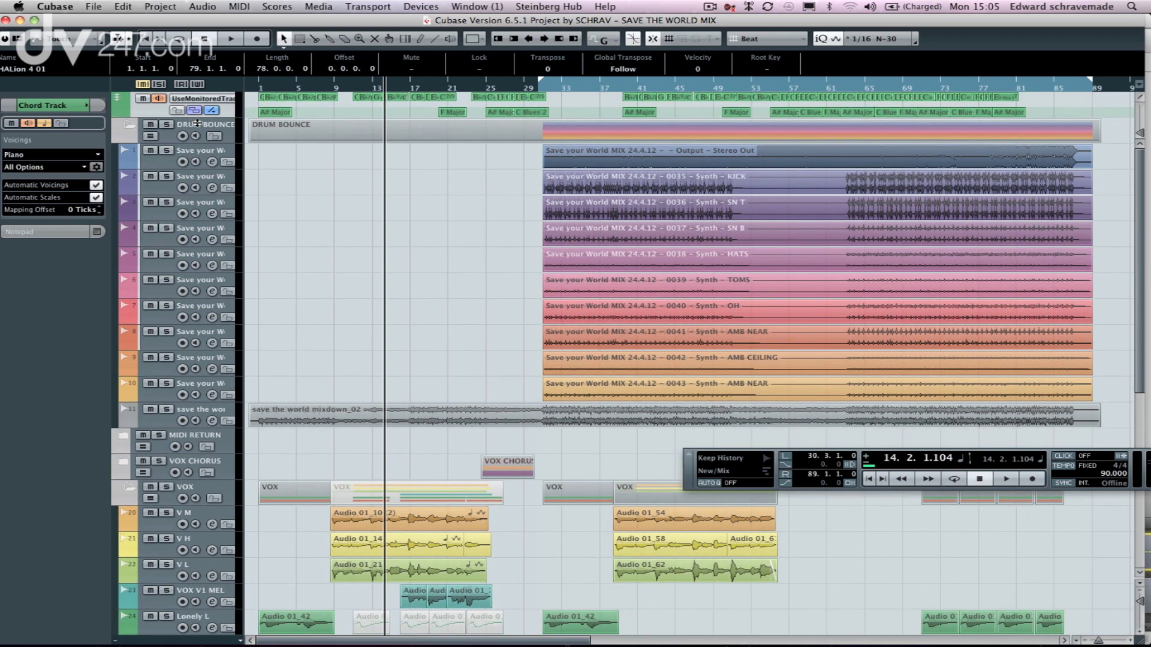
{"action": "left_click", "coordinate": [195, 115]}
Select the Audio 01_10 (2) event on the V M lead vocal track.
{"action": "scroll", "coordinate": [438, 288], "scroll_direction": "down", "scroll_amount": 6}
{"action": "left_click", "coordinate": [349, 160]}
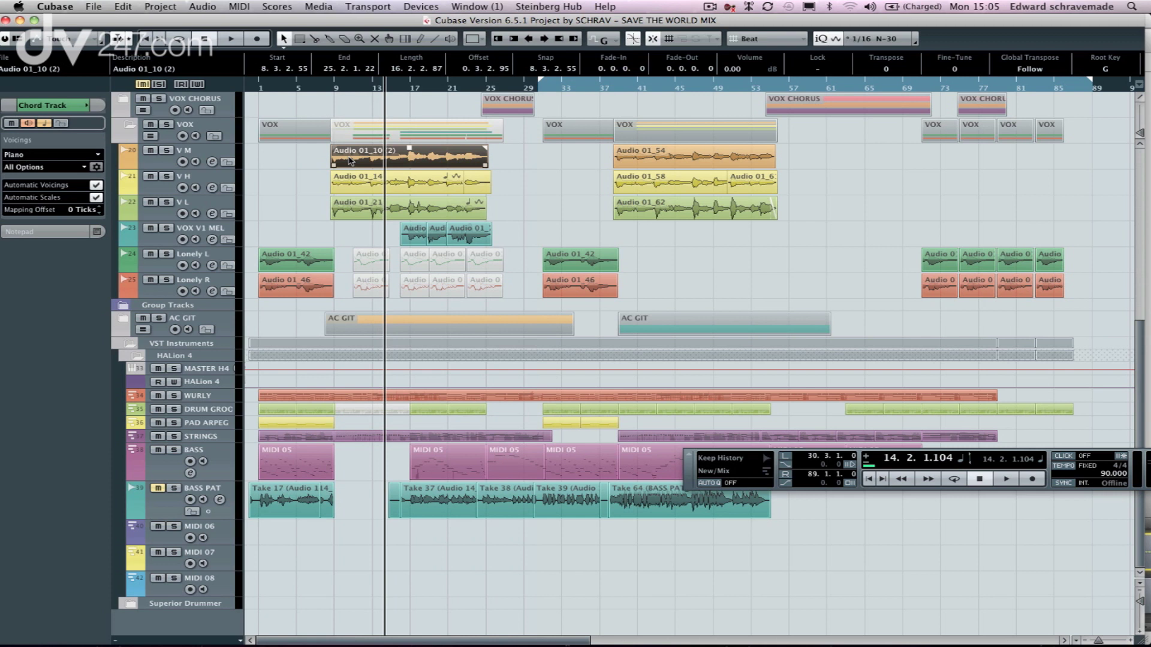
{"action": "scroll", "coordinate": [313, 146], "scroll_direction": "up", "scroll_amount": 7}
{"action": "scroll", "coordinate": [314, 147], "scroll_direction": "down", "scroll_amount": 4}
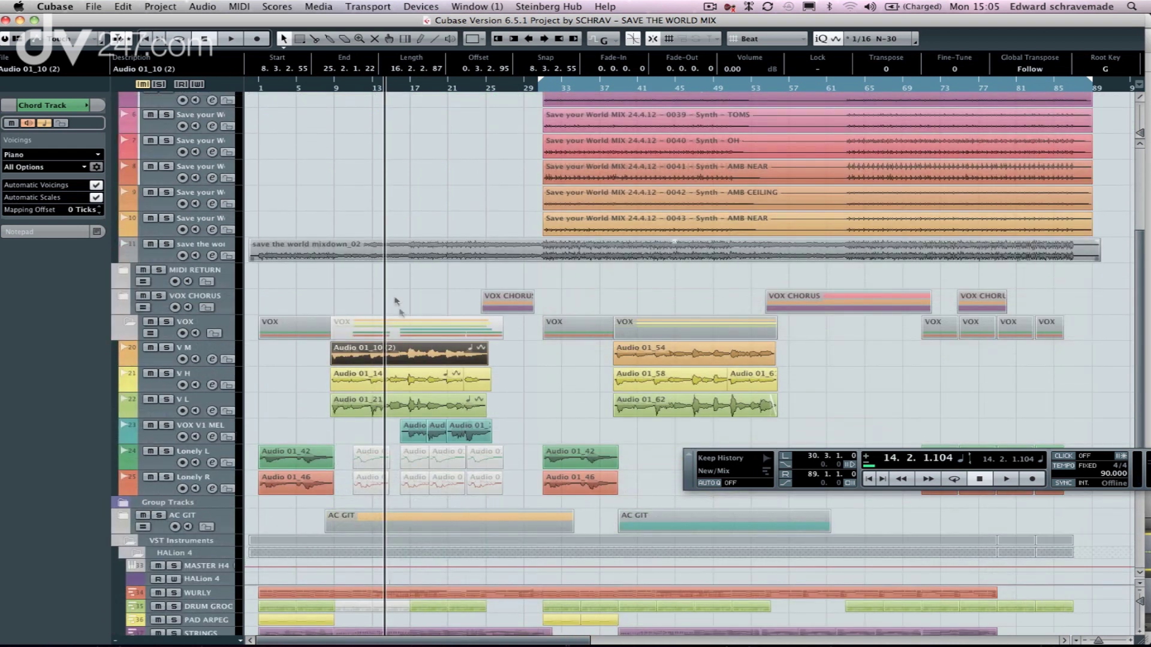
Set Generate Harmony Voices to 2 voices, 70% vibrato reduction, opening the Sample Editor afterwards.
{"action": "left_click", "coordinate": [217, 5]}
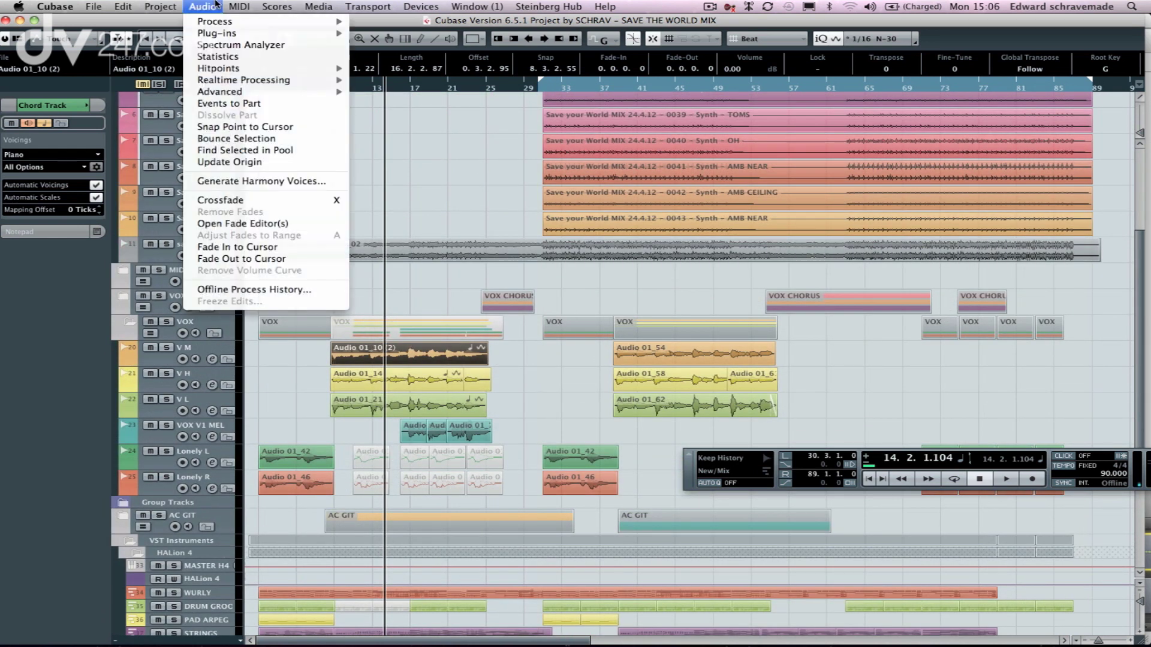
{"action": "left_click", "coordinate": [234, 181]}
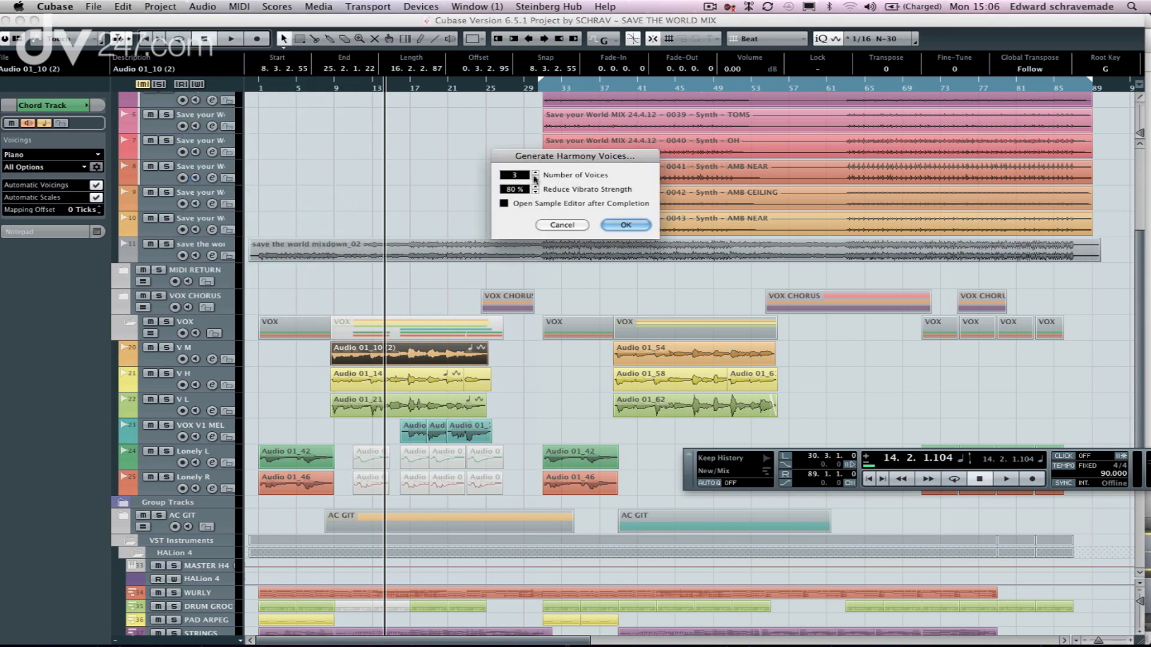
{"action": "left_click", "coordinate": [535, 178]}
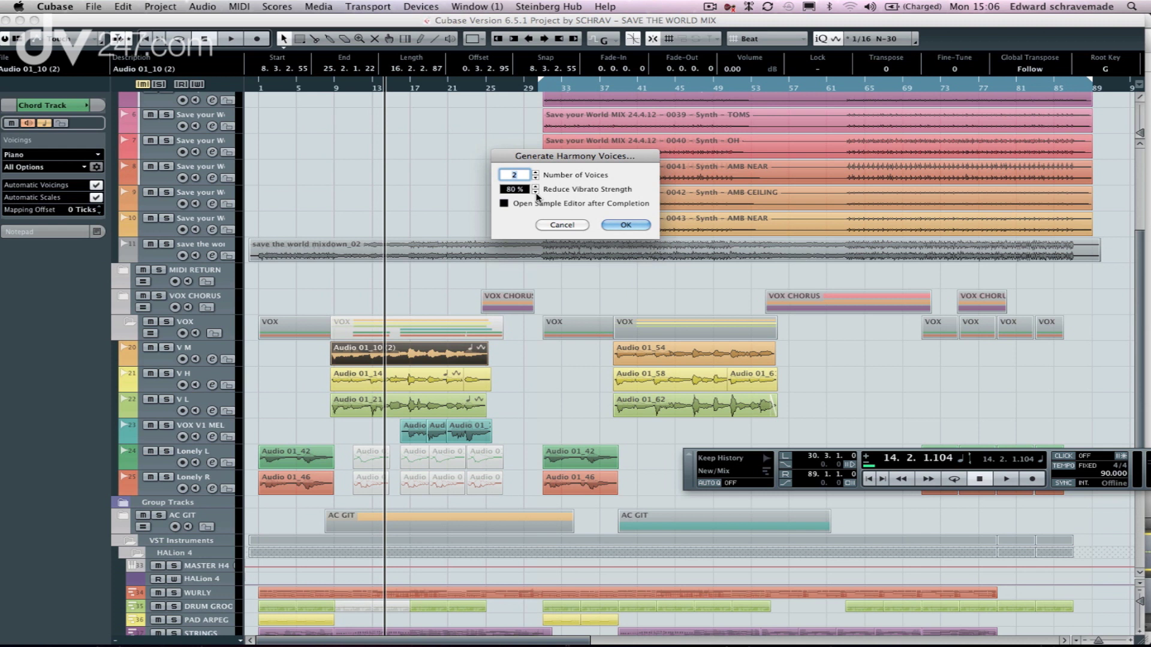
{"action": "key", "text": "Tab"}
{"action": "type", "text": "71"}
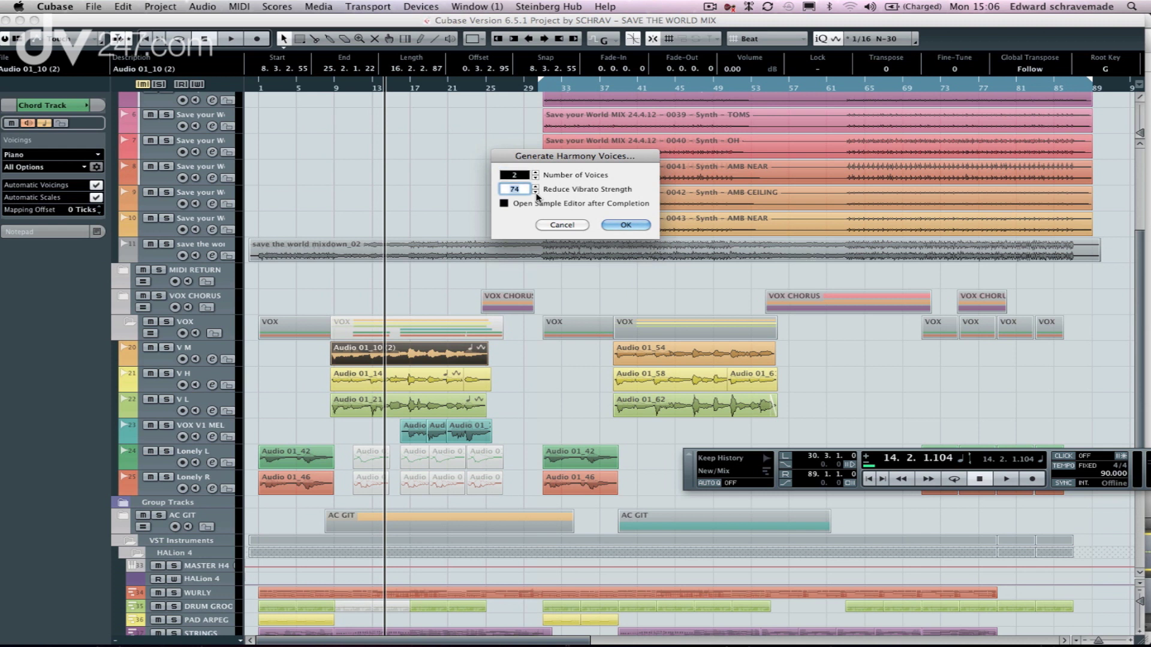
{"action": "left_click", "coordinate": [535, 192]}
{"action": "left_click", "coordinate": [504, 204]}
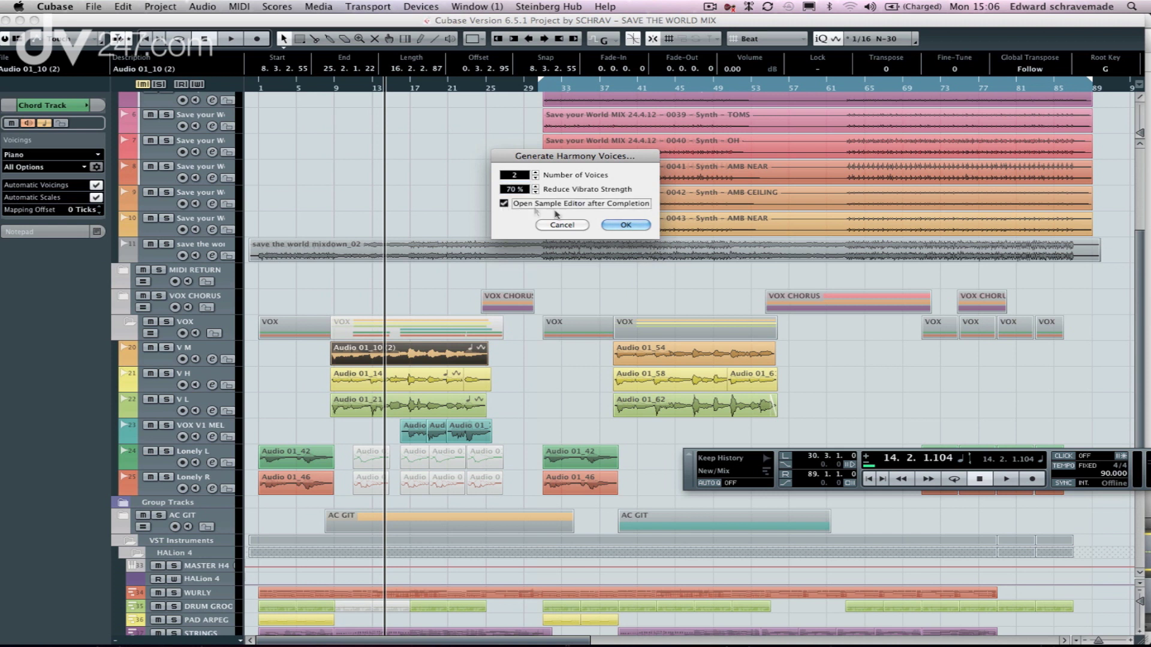
Generate the two harmony voices and enlarge the Sample Editor window.
{"action": "left_click", "coordinate": [625, 225]}
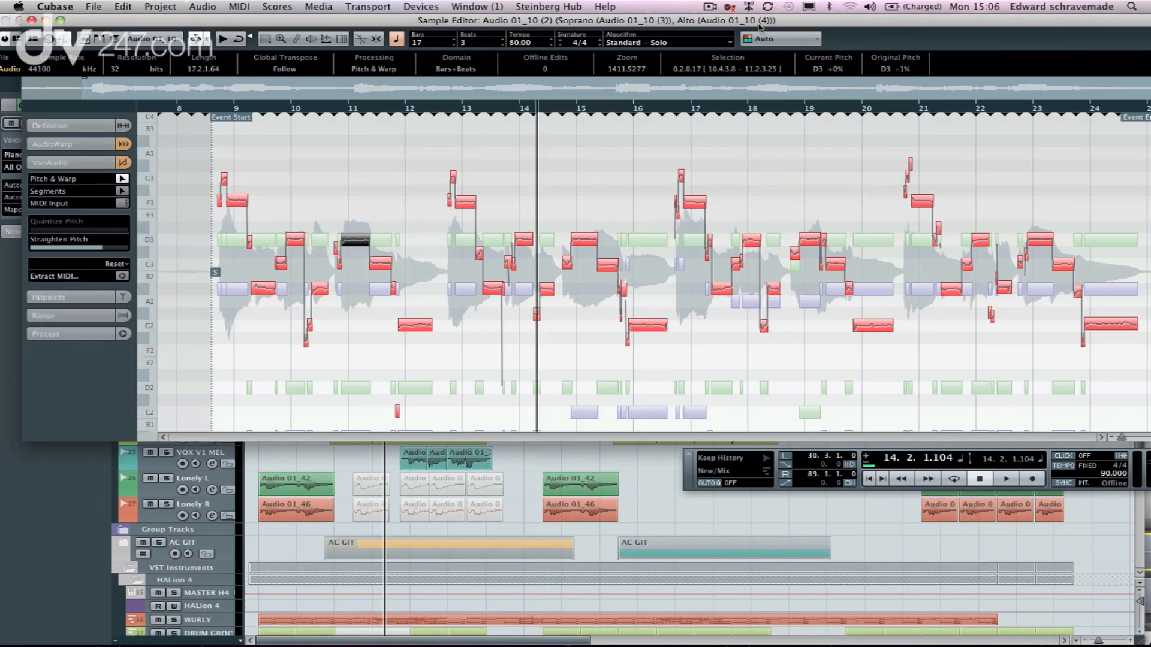
{"action": "left_click_drag", "start_coordinate": [746, 21], "coordinate": [712, 21]}
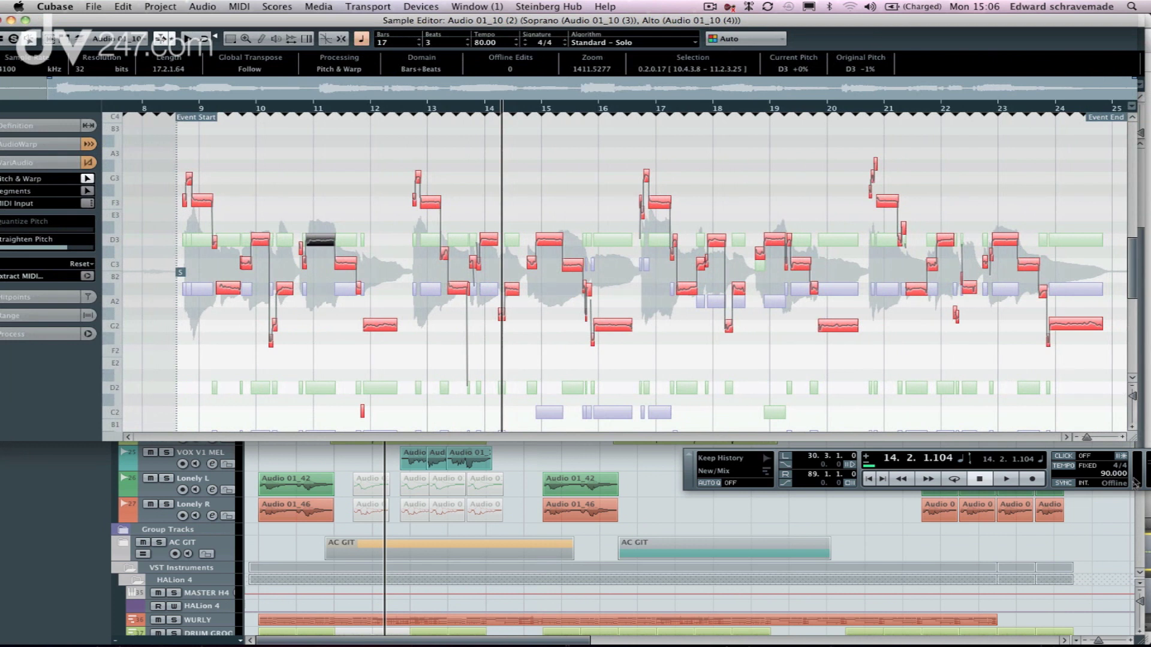
{"action": "left_click_drag", "start_coordinate": [1132, 442], "coordinate": [1133, 551]}
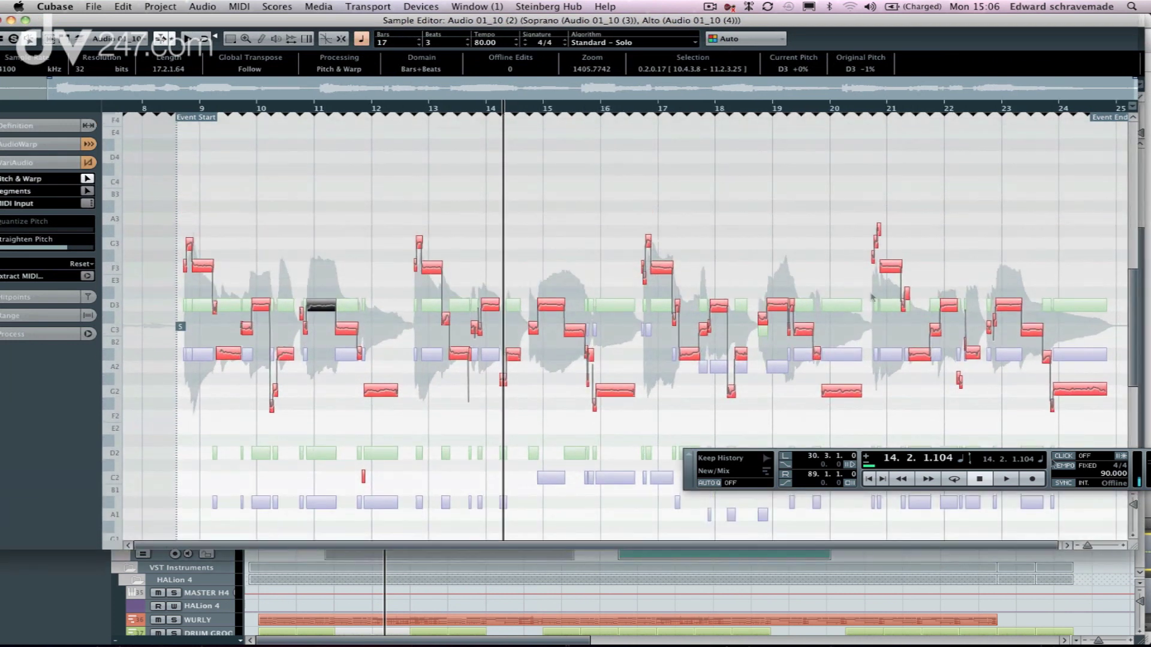
{"action": "left_click_drag", "start_coordinate": [166, 22], "coordinate": [184, 6]}
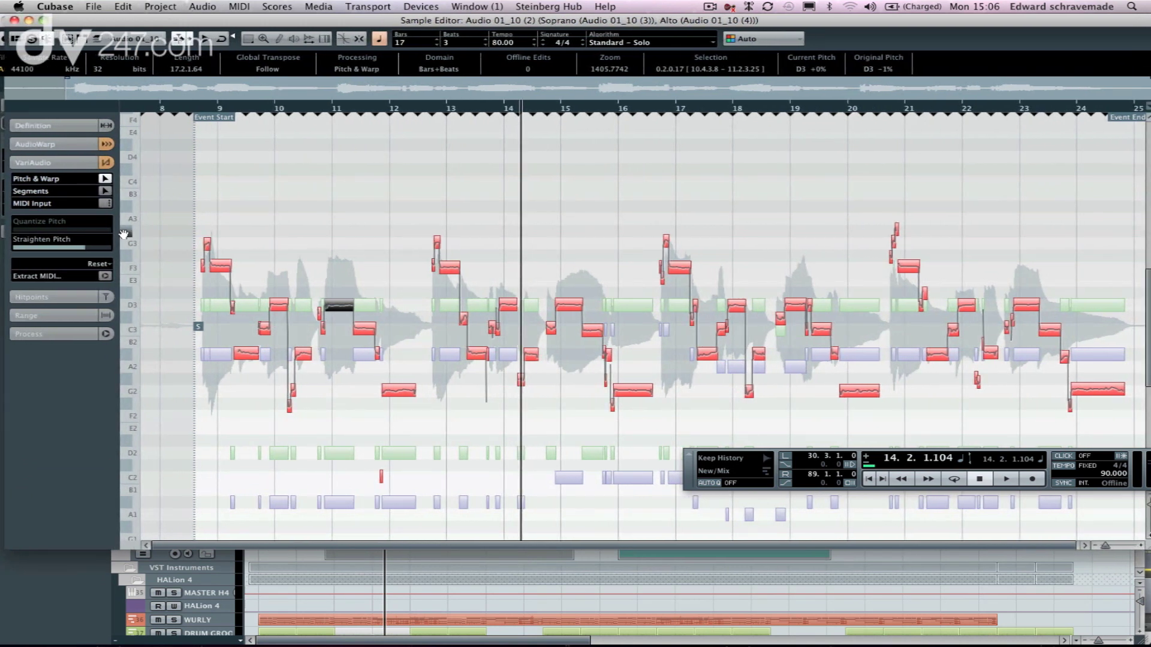
Compare the Soprano, Alto and original lead vocal pitch segments, then close the Sample Editor.
{"action": "left_click", "coordinate": [217, 304]}
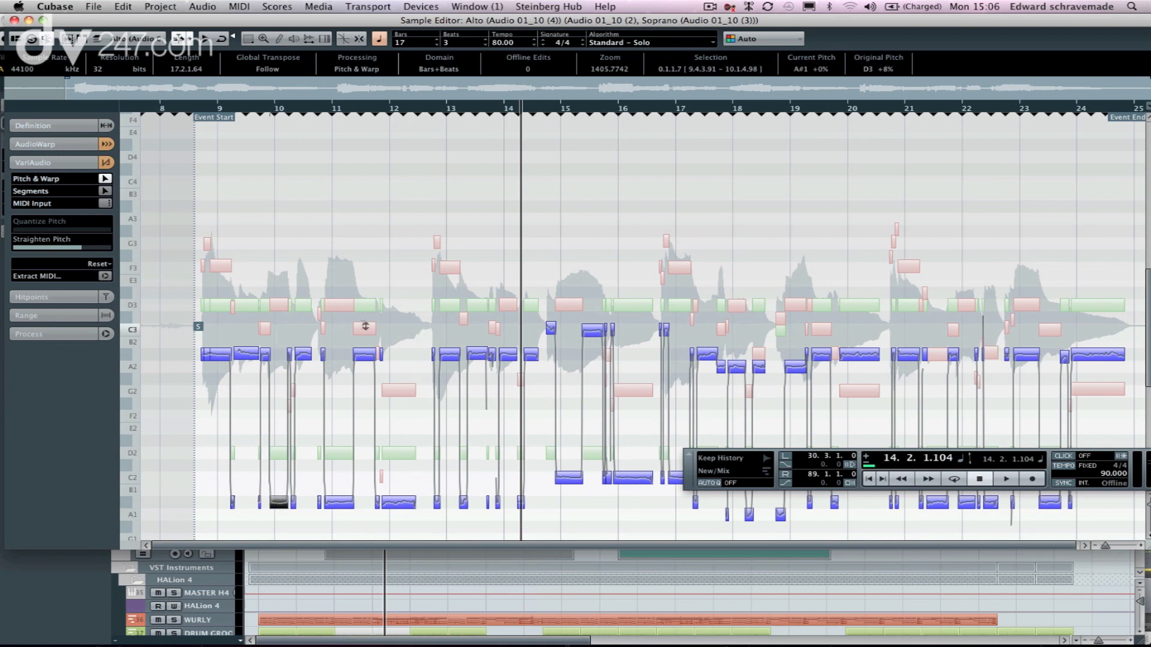
{"action": "left_click", "coordinate": [337, 307]}
{"action": "left_click", "coordinate": [245, 306]}
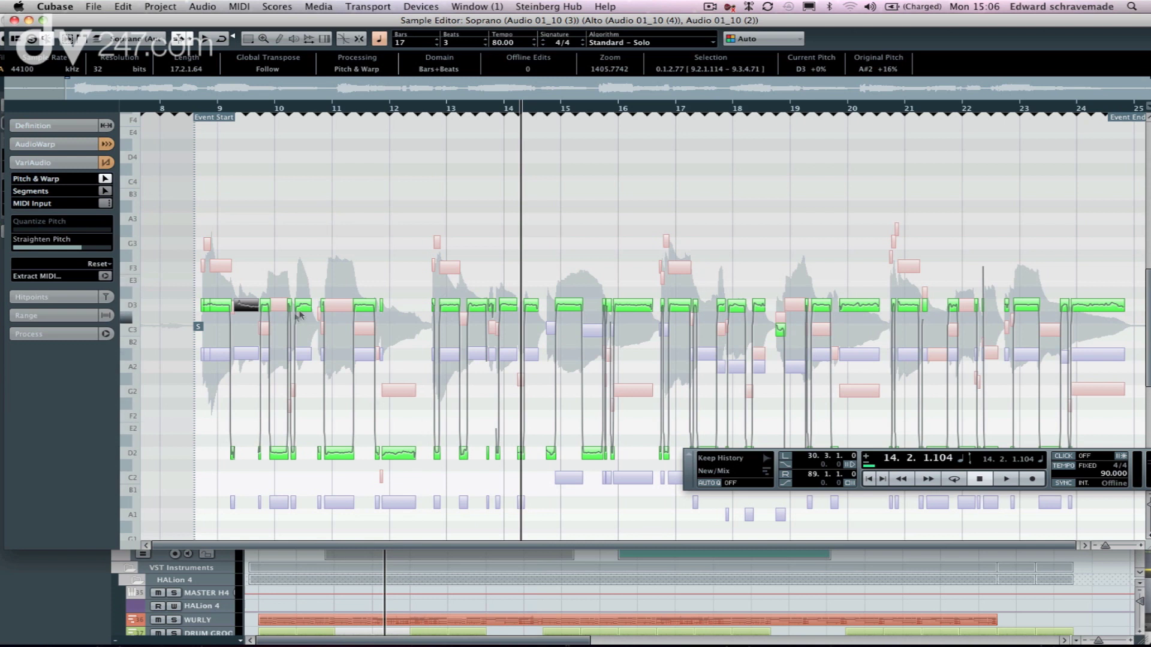
{"action": "left_click", "coordinate": [228, 353]}
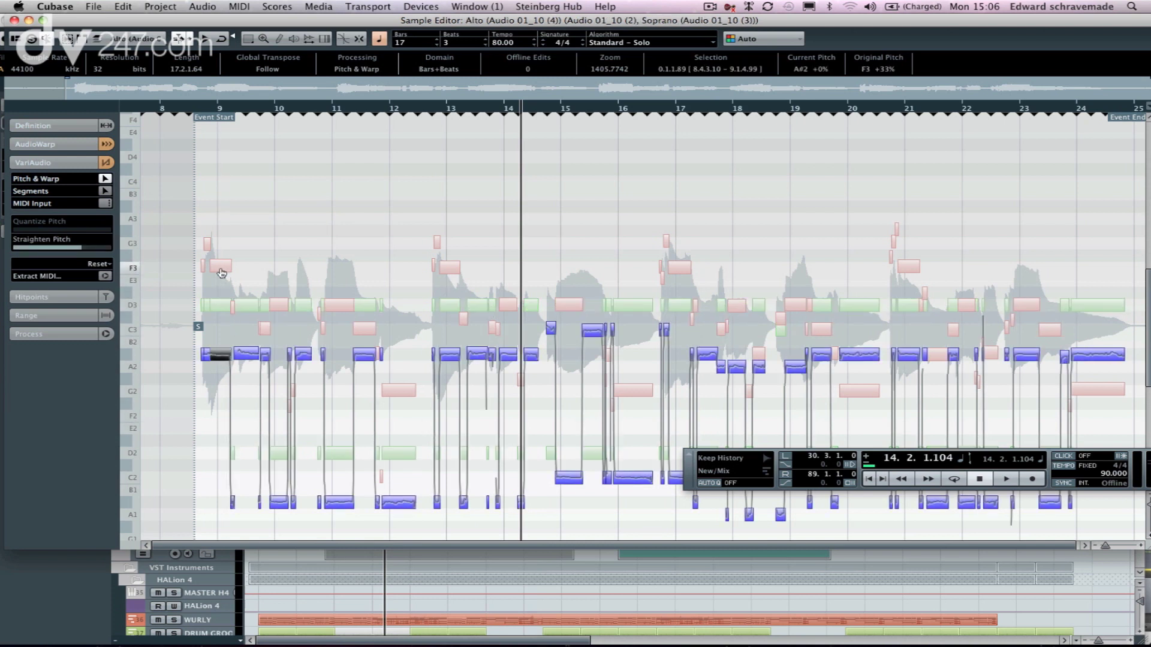
{"action": "left_click", "coordinate": [220, 267]}
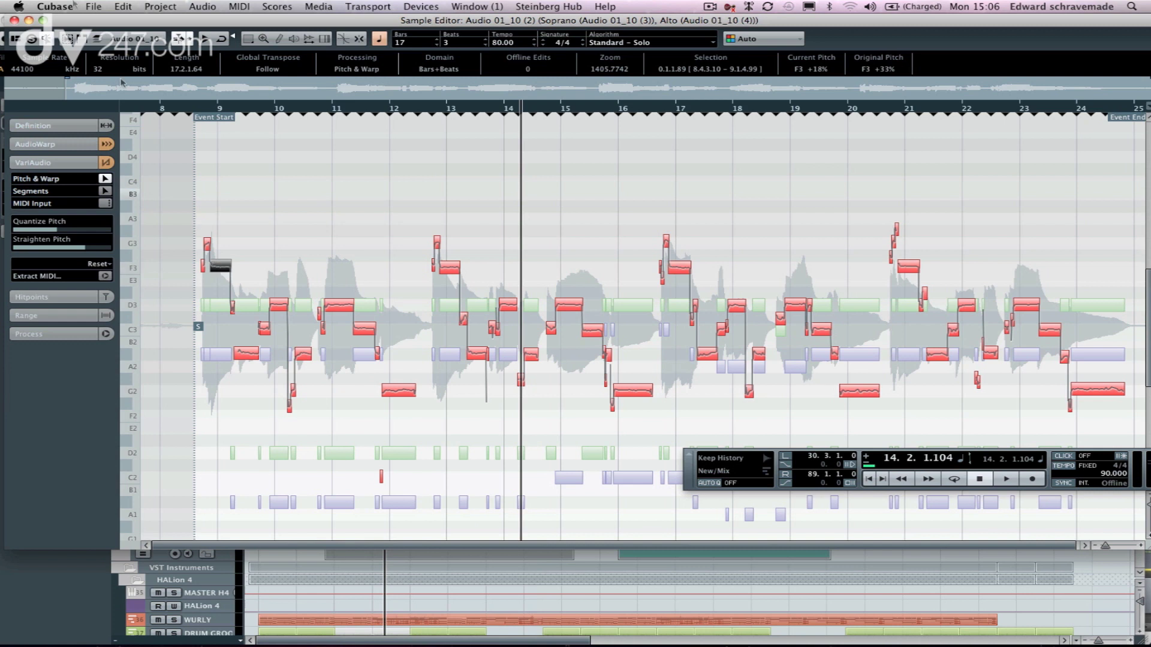
{"action": "left_click", "coordinate": [15, 20]}
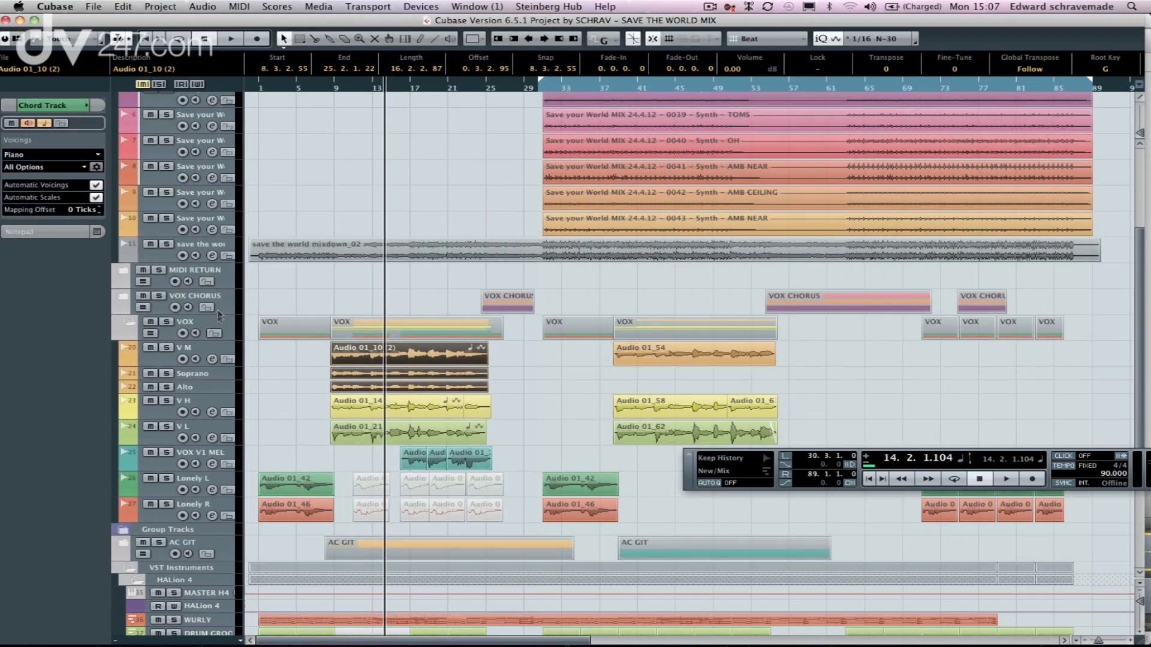
Set the Soprano track's Follow Chord Track to Single Voice with Soprano as the voice.
{"action": "left_click", "coordinate": [207, 405]}
{"action": "left_click", "coordinate": [194, 374]}
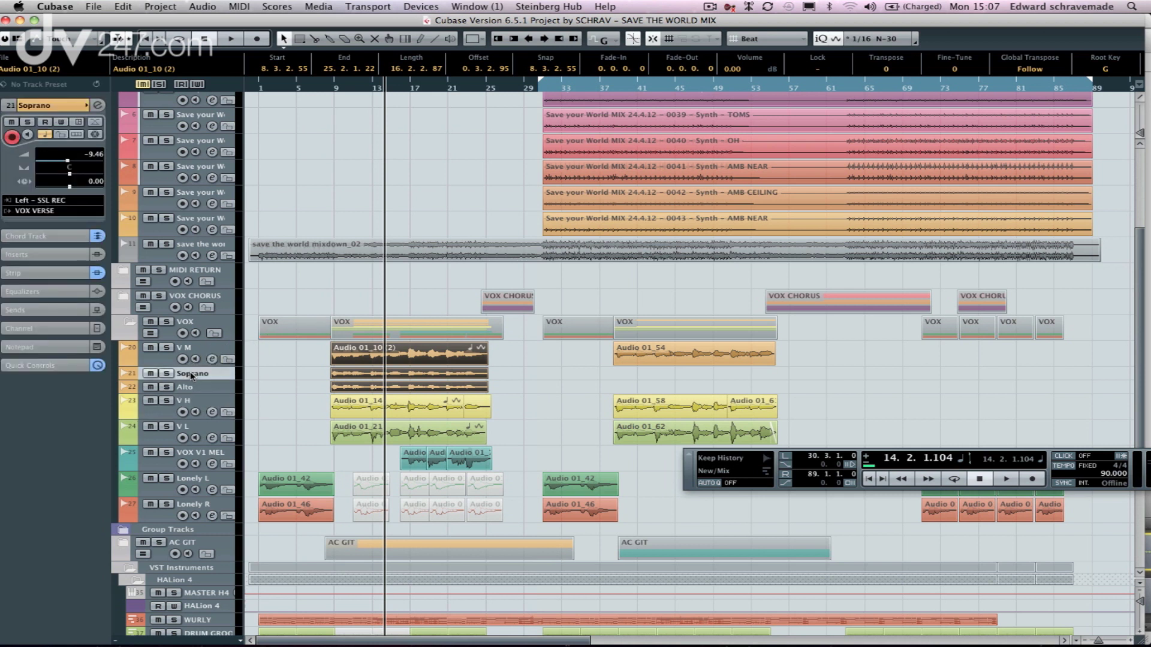
{"action": "left_click", "coordinate": [34, 235]}
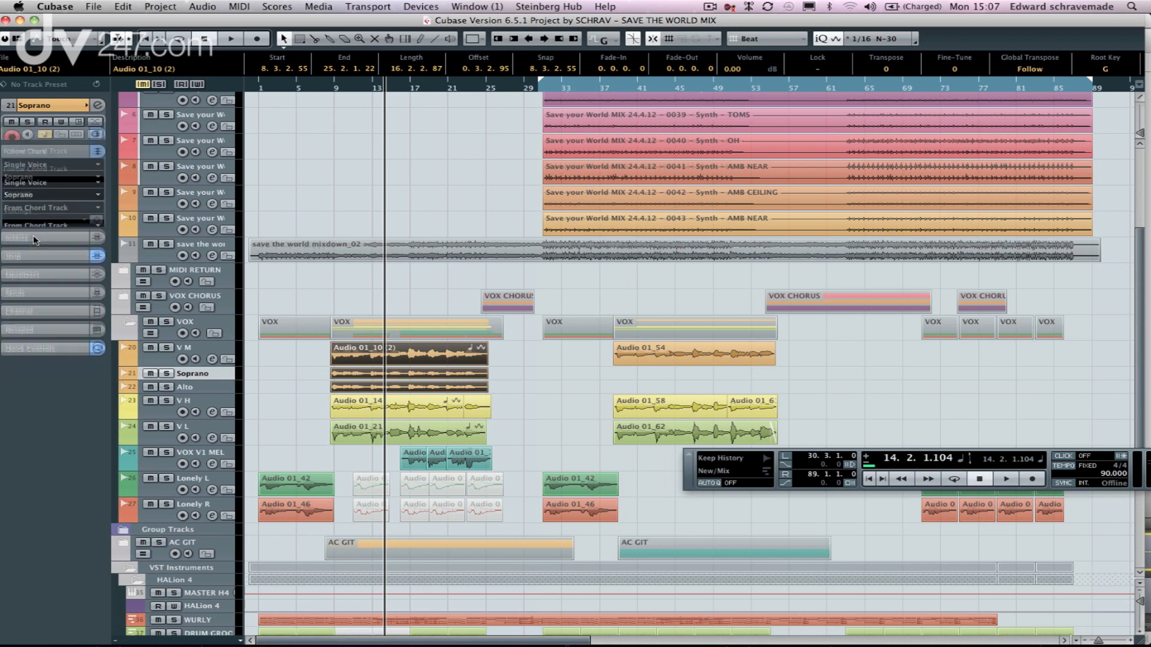
{"action": "left_click", "coordinate": [34, 157]}
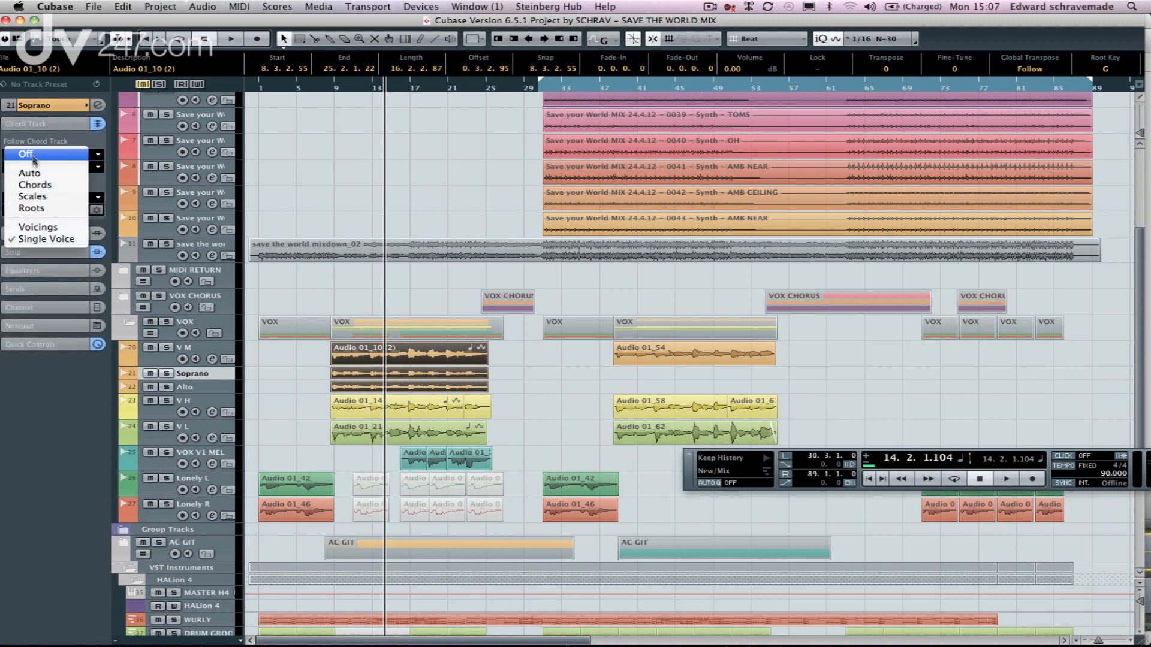
{"action": "left_click", "coordinate": [42, 239]}
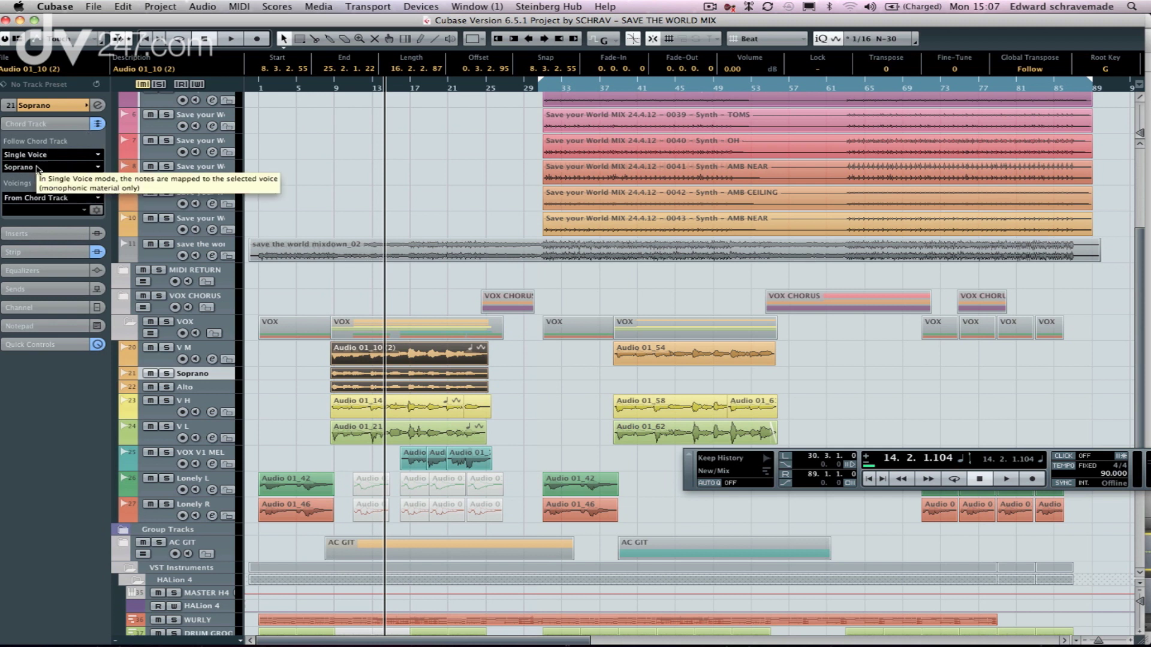
{"action": "left_click", "coordinate": [39, 167]}
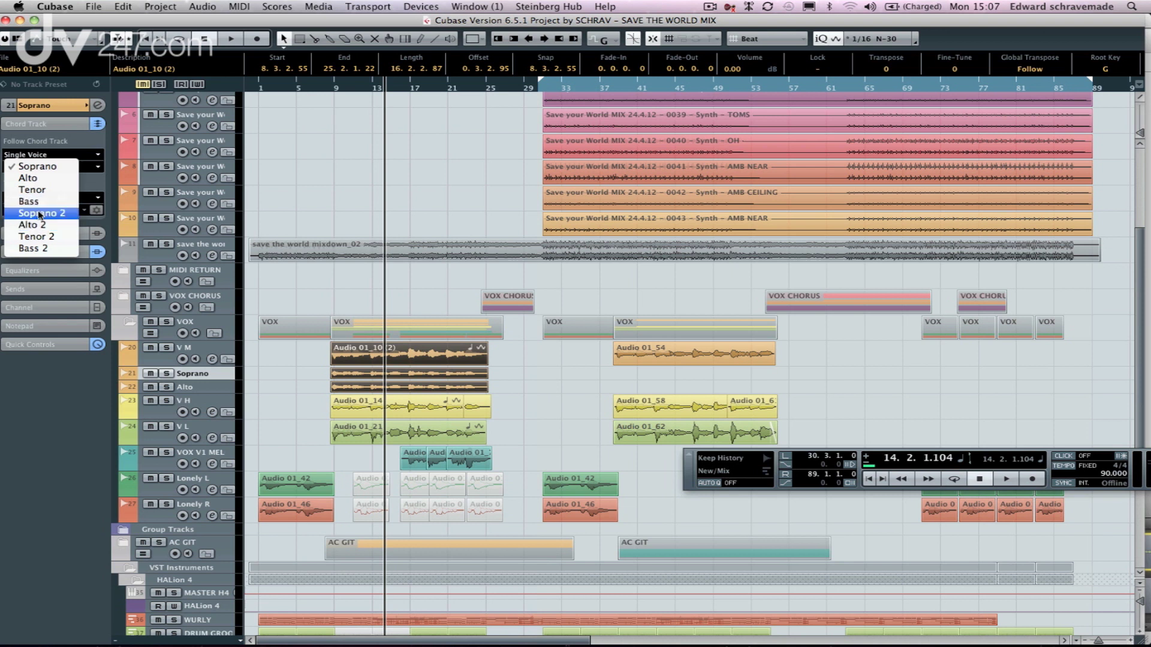
{"action": "left_click", "coordinate": [46, 386]}
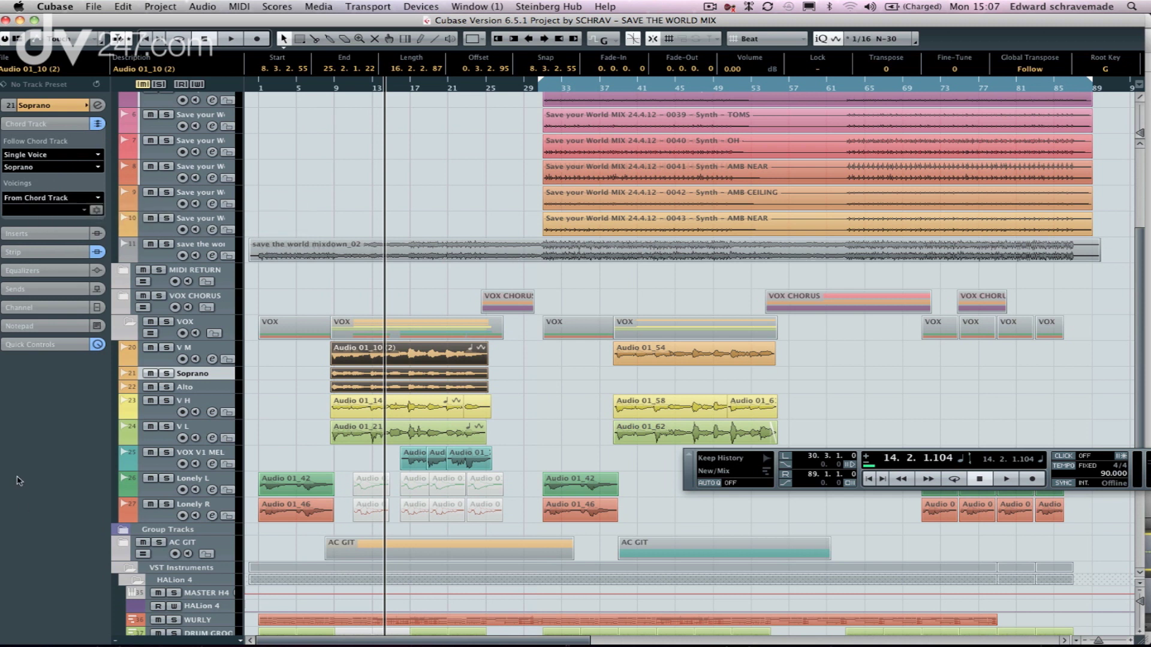
Set the Alto track's chord track voicings to Slave (Soprano).
{"action": "left_click", "coordinate": [53, 198]}
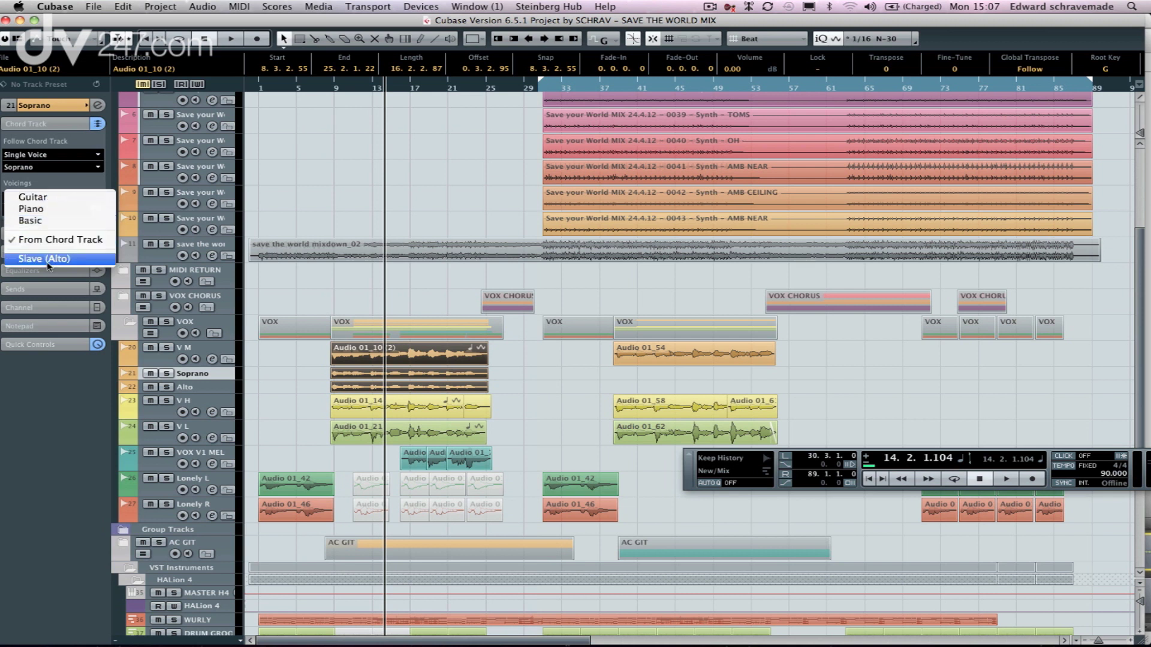
{"action": "left_click", "coordinate": [95, 472]}
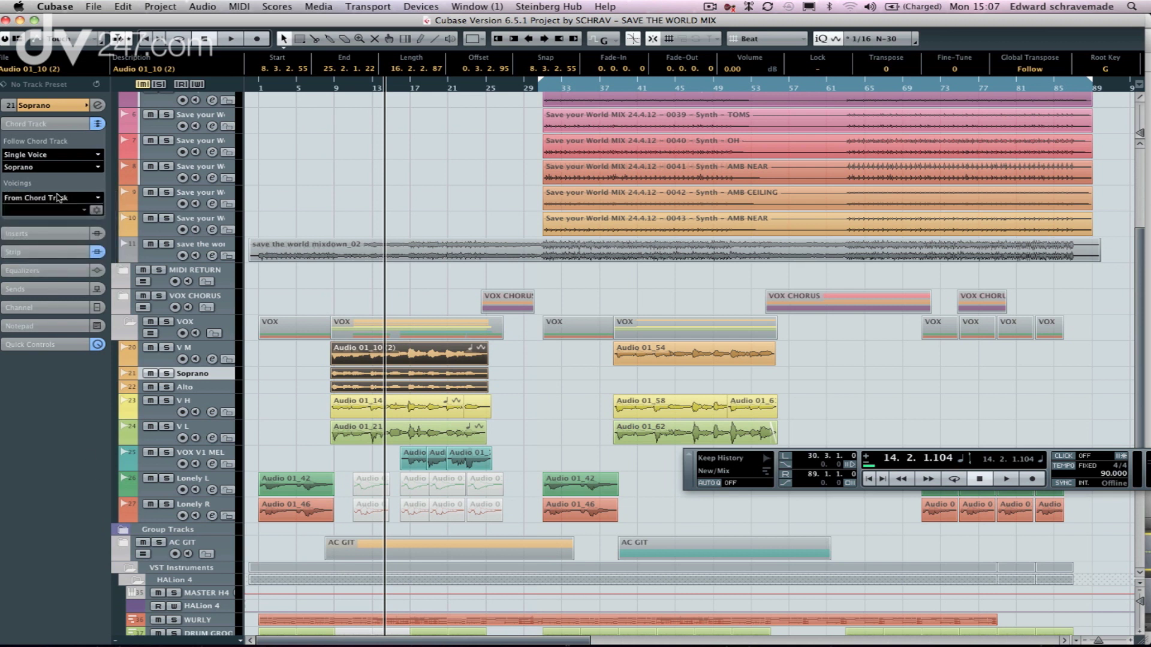
{"action": "left_click", "coordinate": [200, 390]}
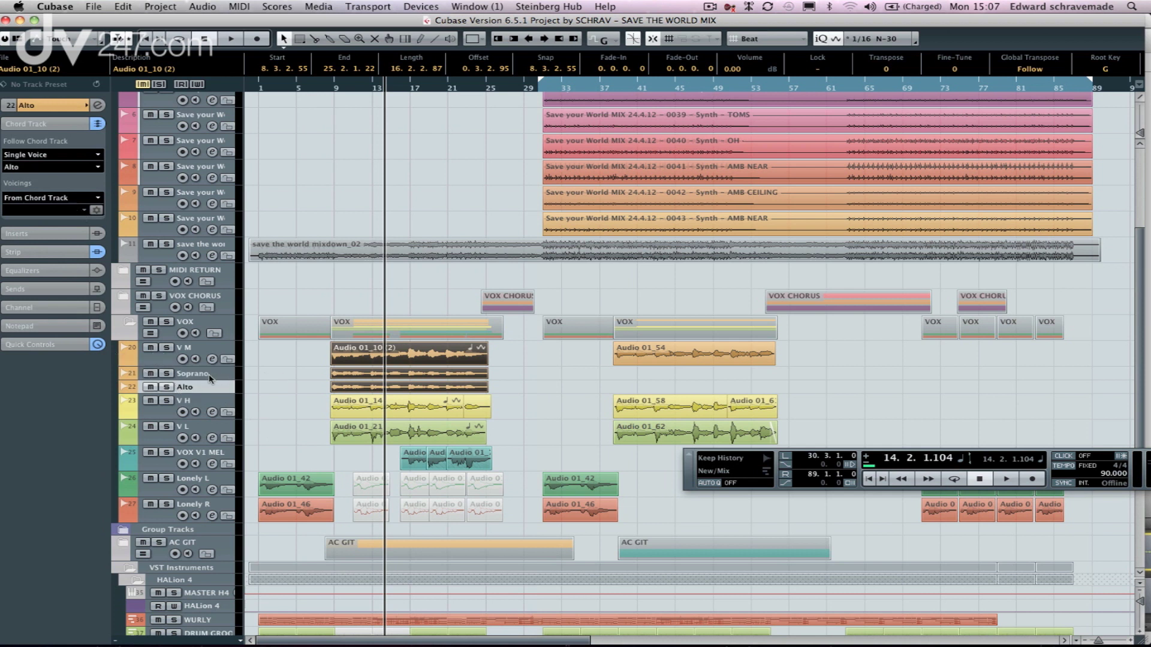
{"action": "left_click", "coordinate": [47, 199]}
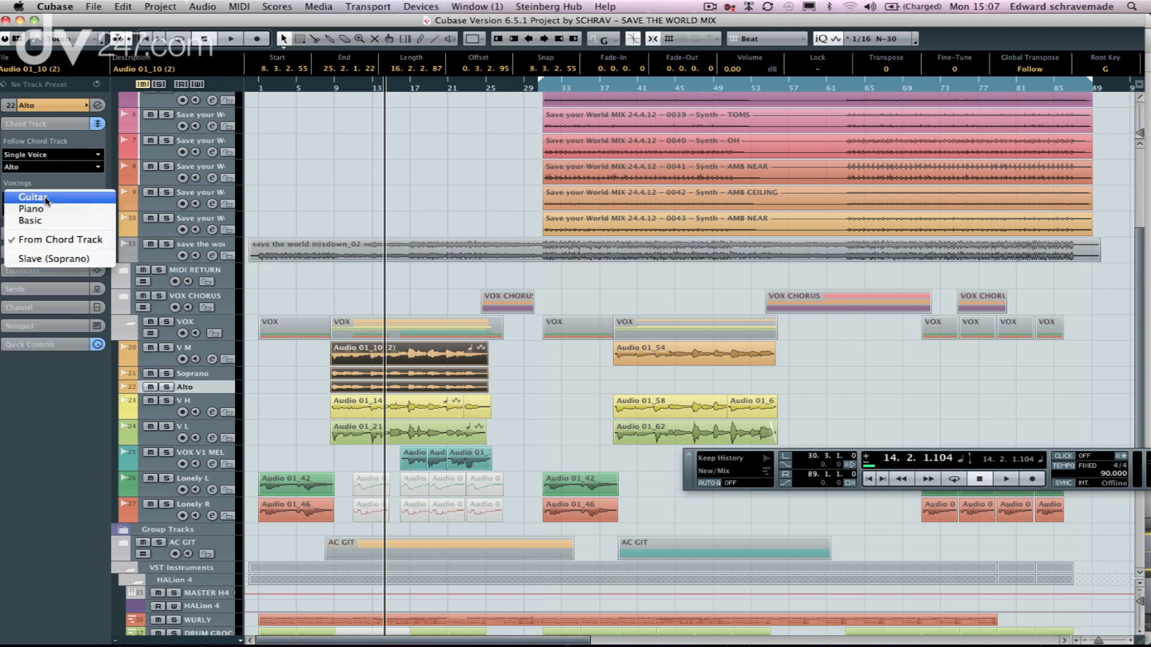
{"action": "left_click", "coordinate": [60, 260]}
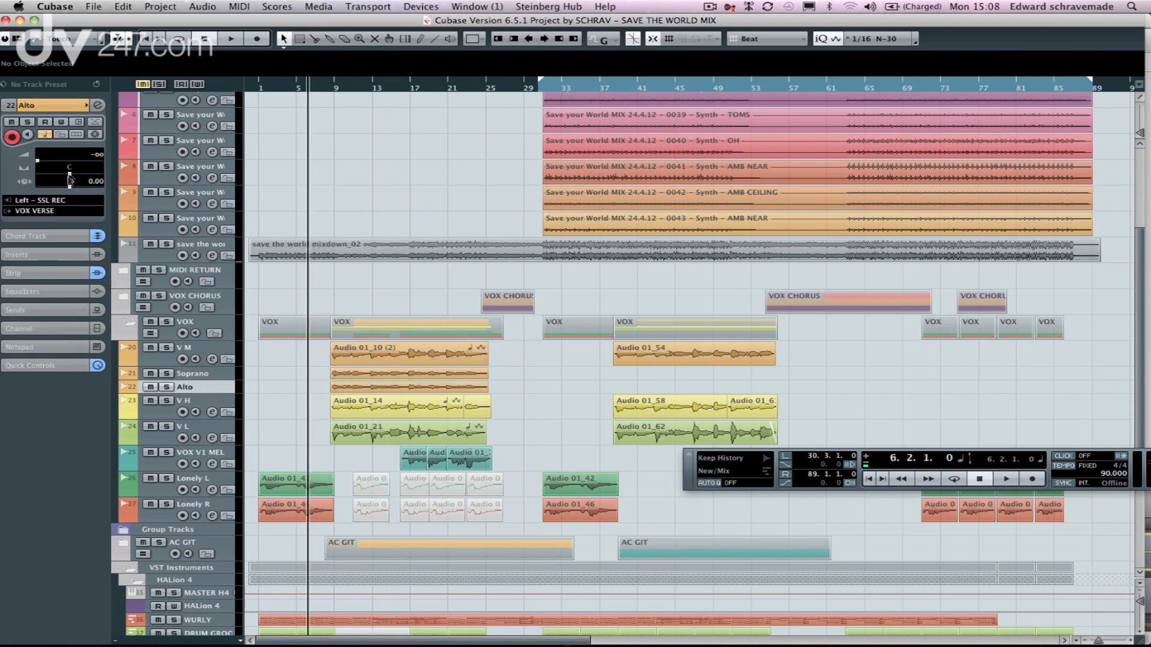
Play the lead vocal with Soprano and Alto harmonies from about bar 7, skipping to bar 17, then stop.
{"action": "left_click", "coordinate": [43, 238]}
{"action": "left_click", "coordinate": [324, 88]}
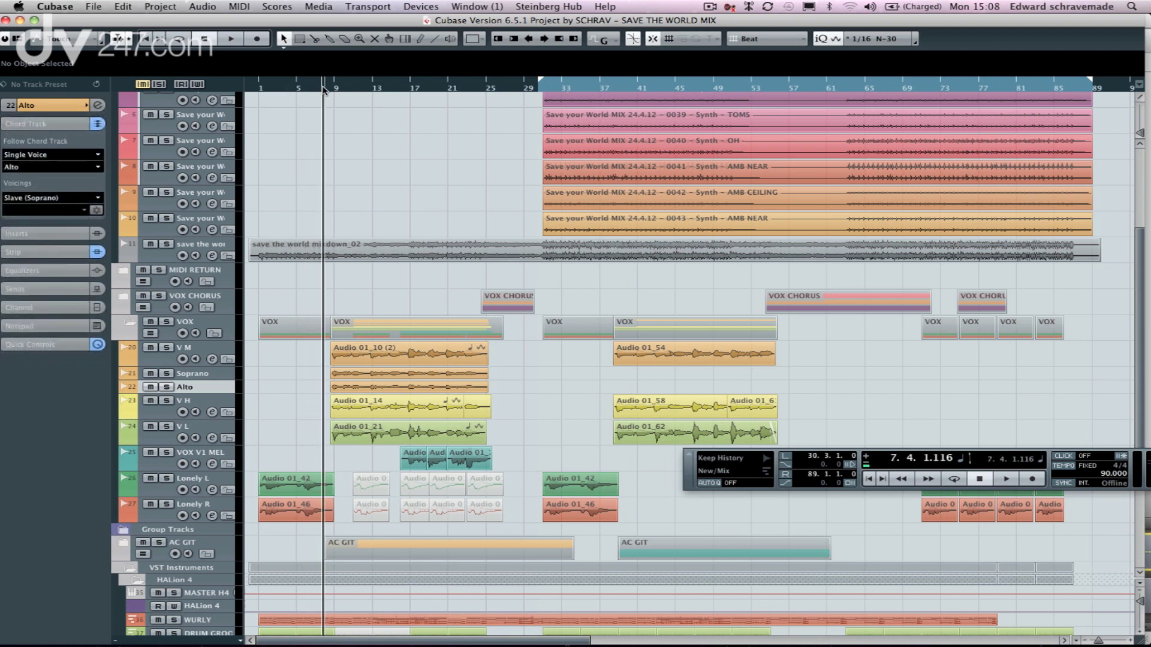
{"action": "key", "text": "space"}
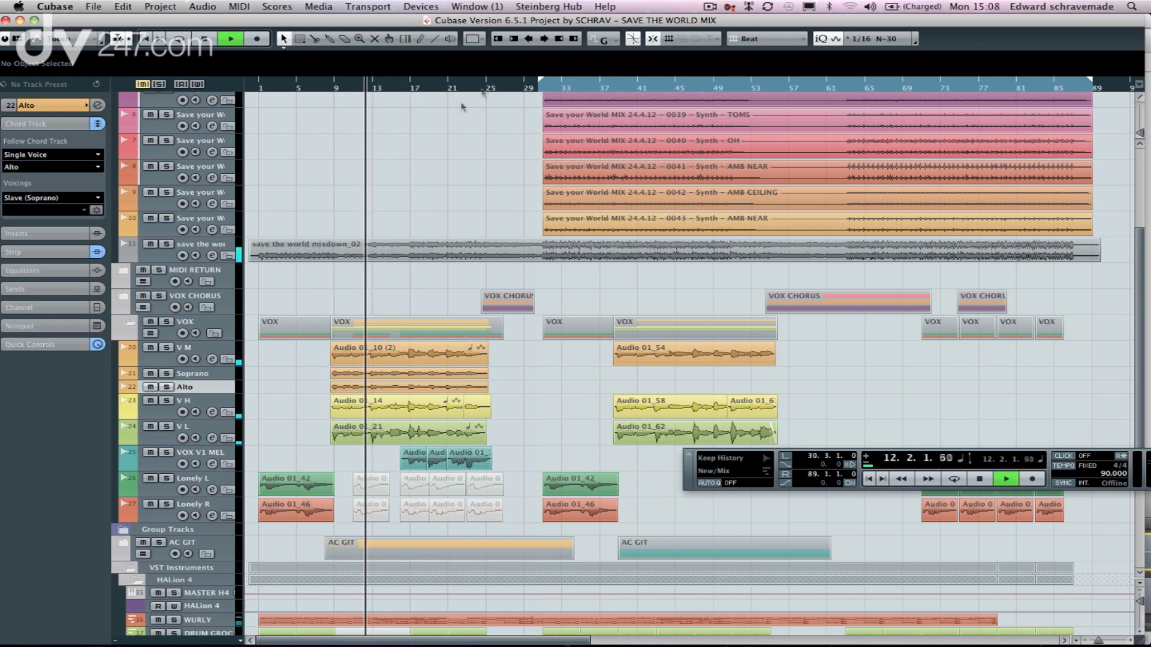
{"action": "left_click", "coordinate": [417, 88]}
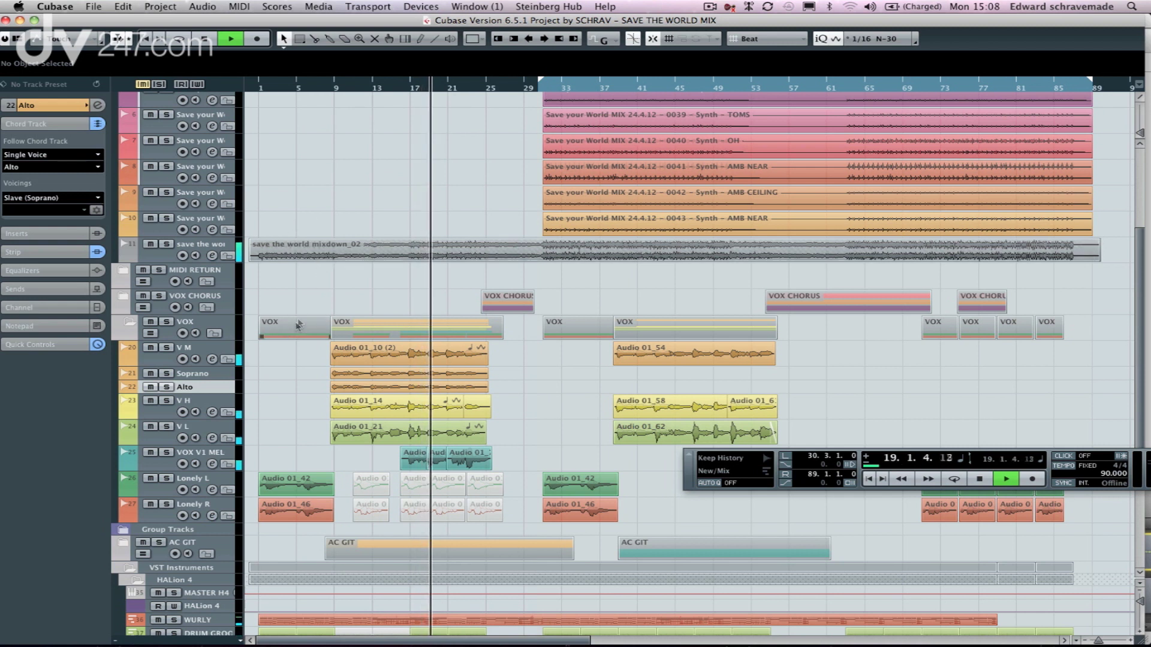
{"action": "key", "text": "space"}
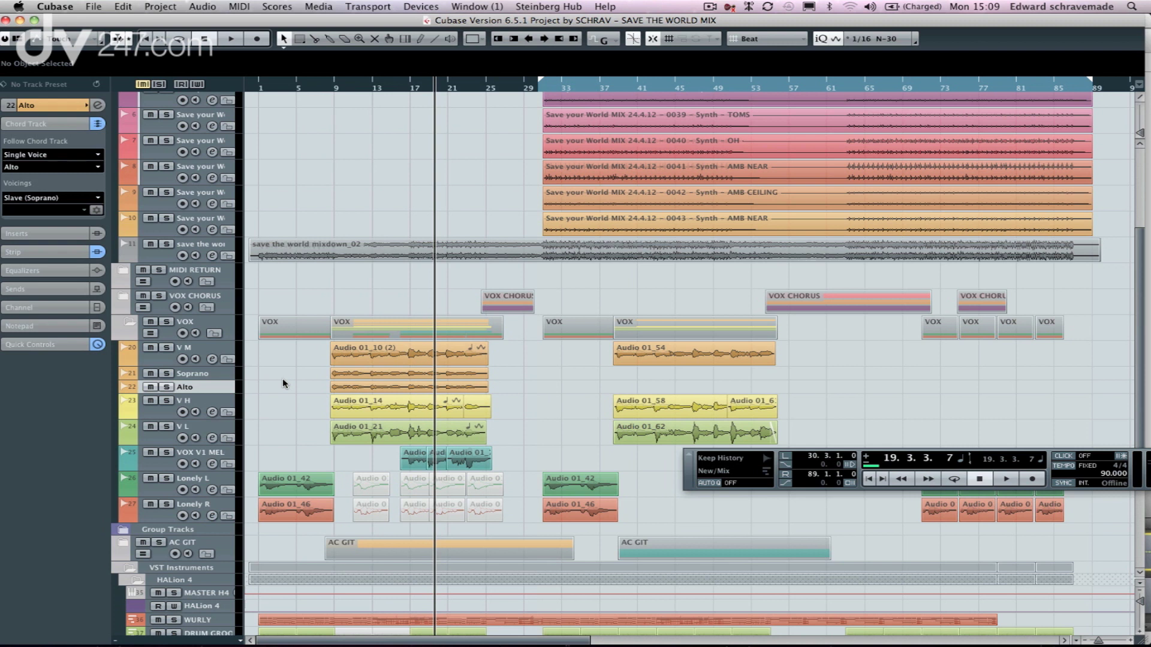
{"action": "scroll", "coordinate": [309, 350], "scroll_direction": "up", "scroll_amount": 4}
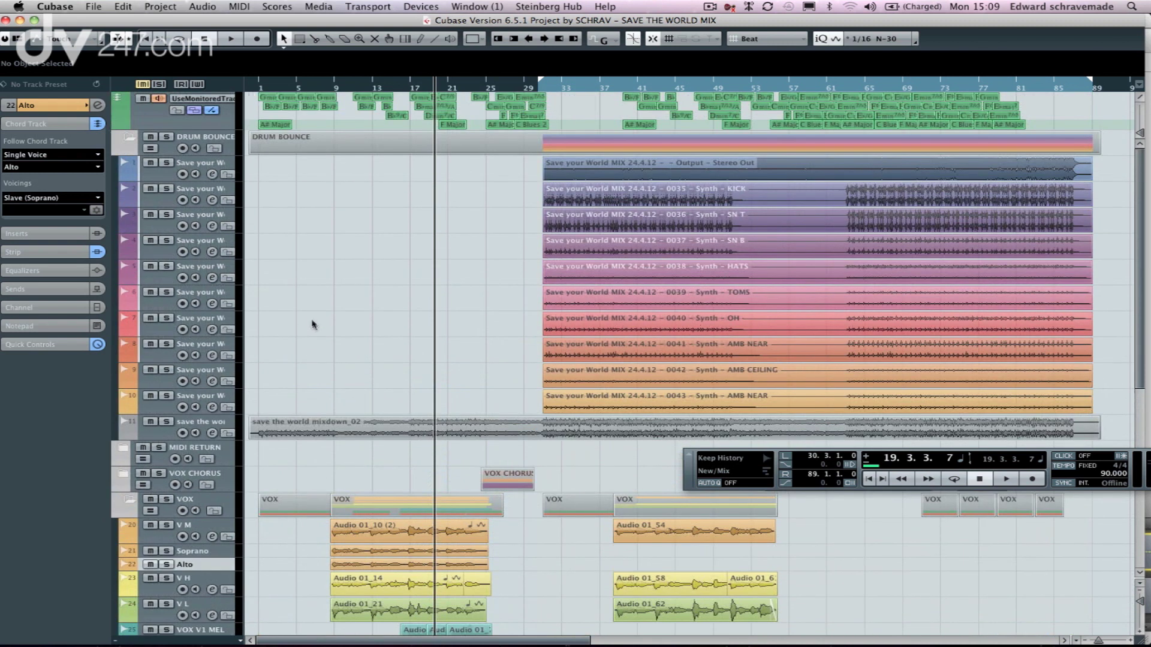